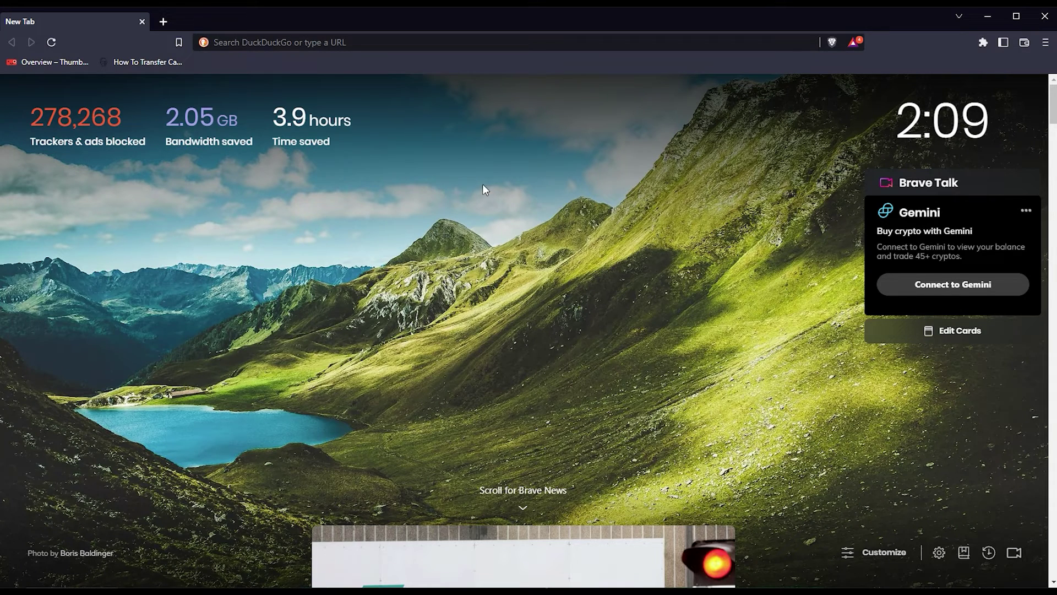
Paste the search query into Brave's address bar to run the web search.
key("ctrl+v")
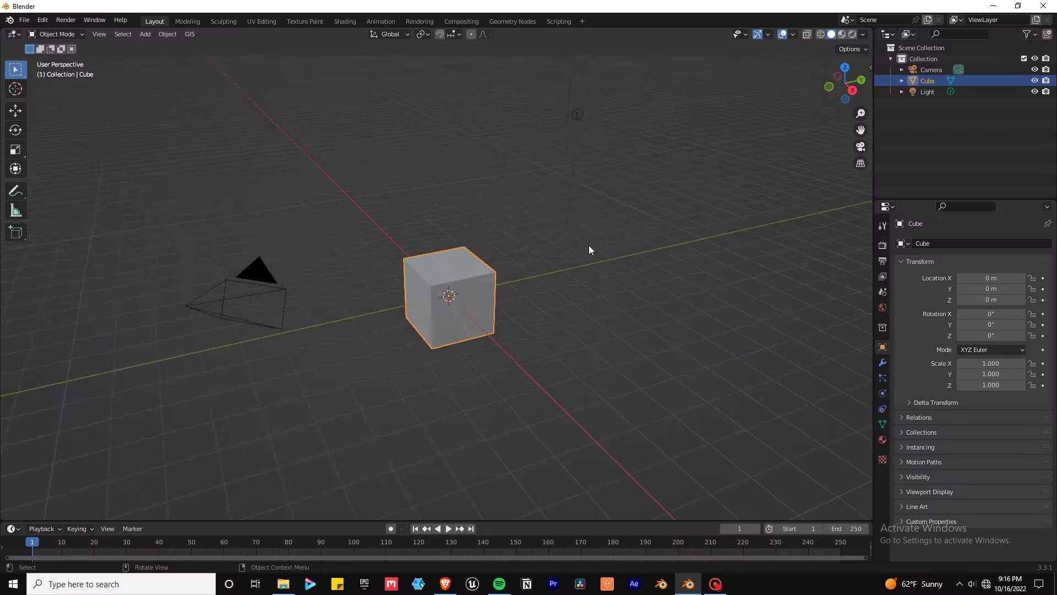
Delete the default cube and light and add an Ico Sphere.
key("x")
left_click(479, 208)
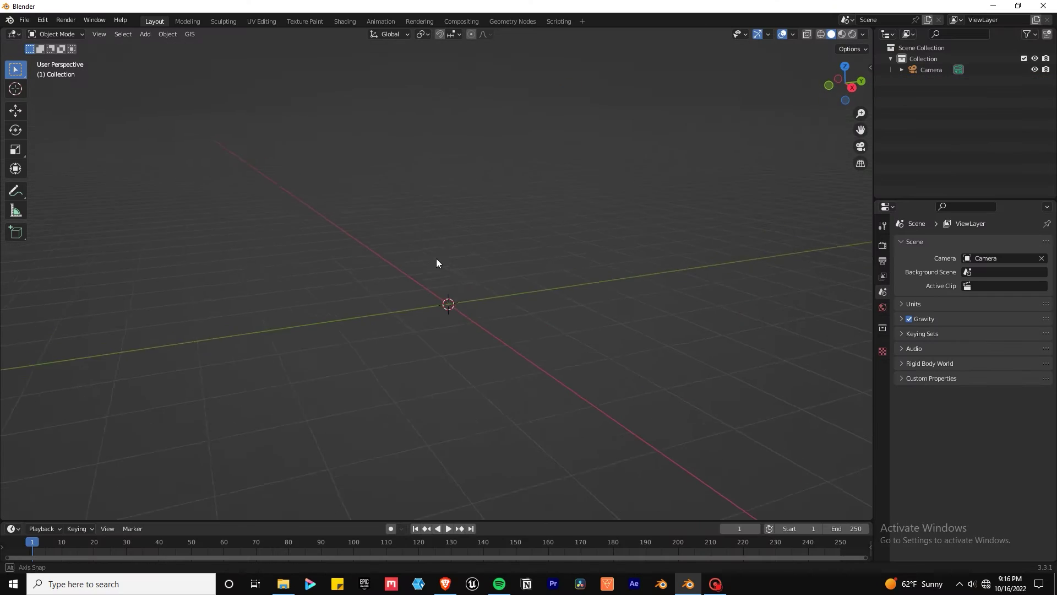
key("shift+a")
mouse_move(422, 247)
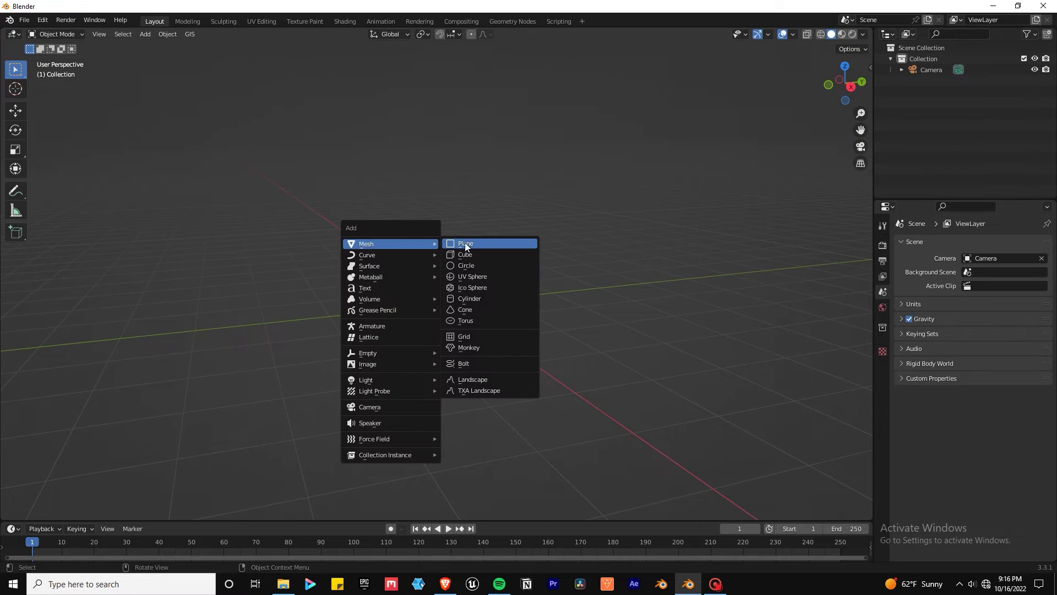
left_click(474, 287)
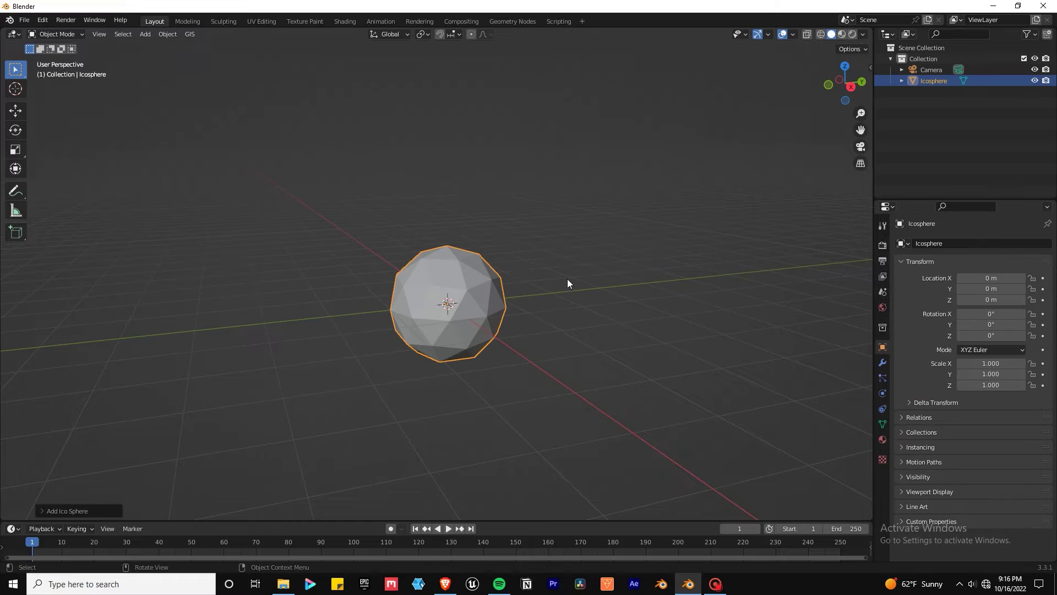
Inspect the icosphere in wireframe and show its transform details in the sidebar.
middle_click_drag(567, 278, 523, 251)
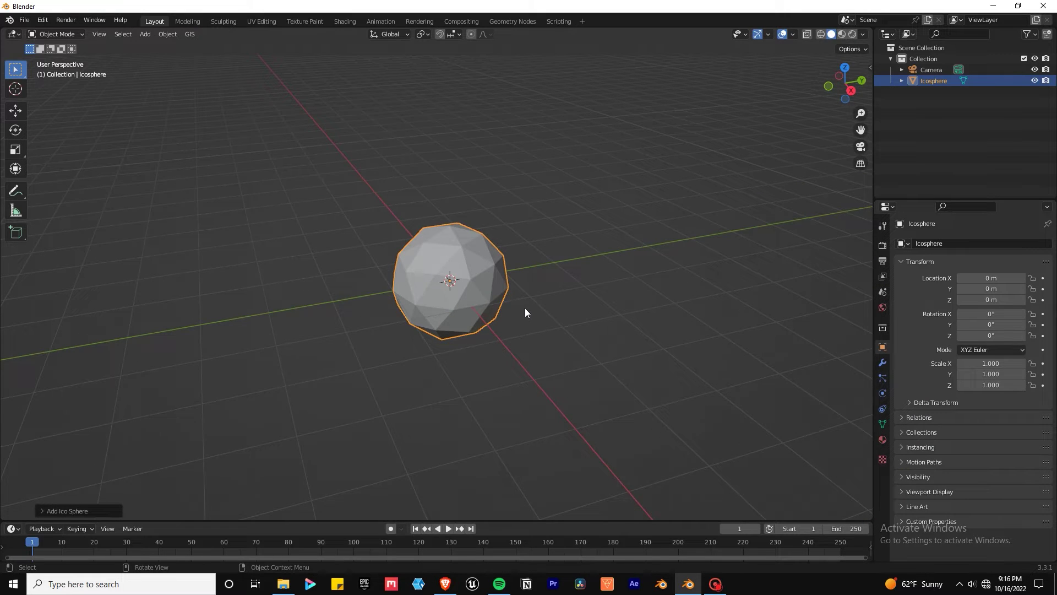
key("shift+z")
middle_click_drag(524, 308, 586, 325)
key("shift+z")
key("s")
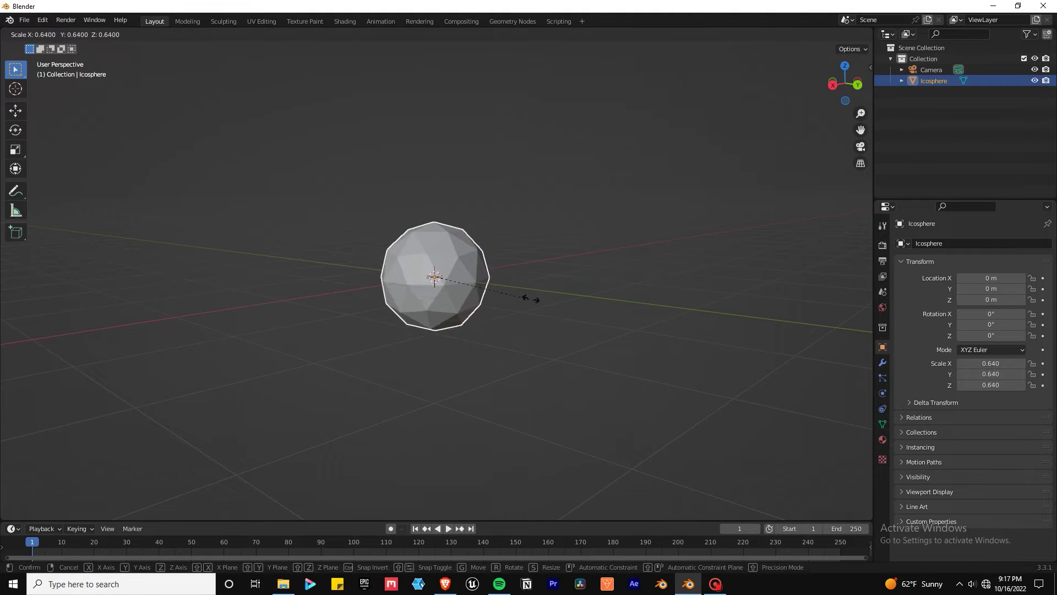
right_click(503, 294)
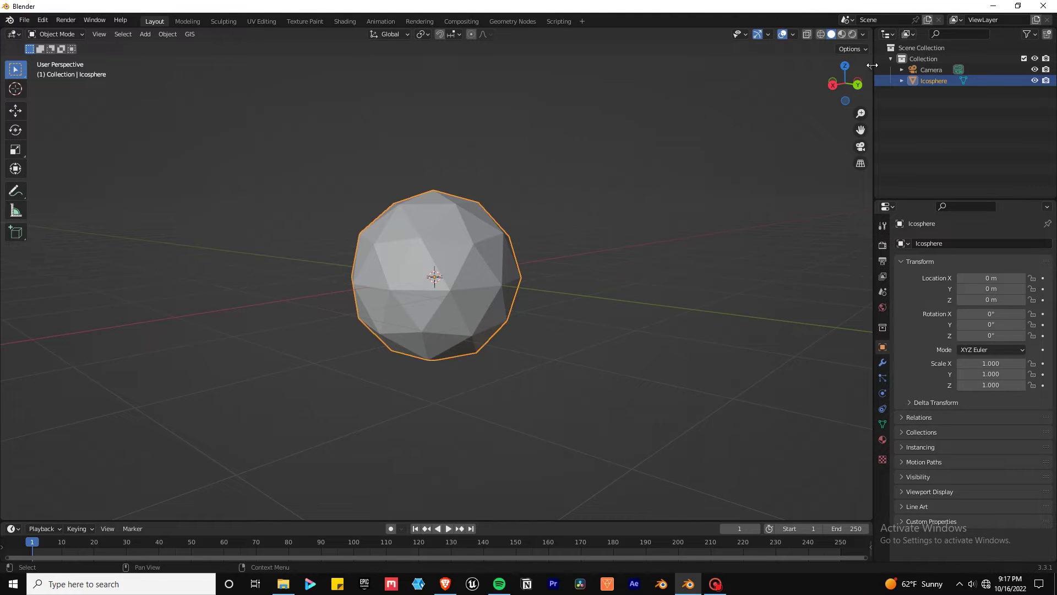
left_click_drag(872, 65, 843, 117)
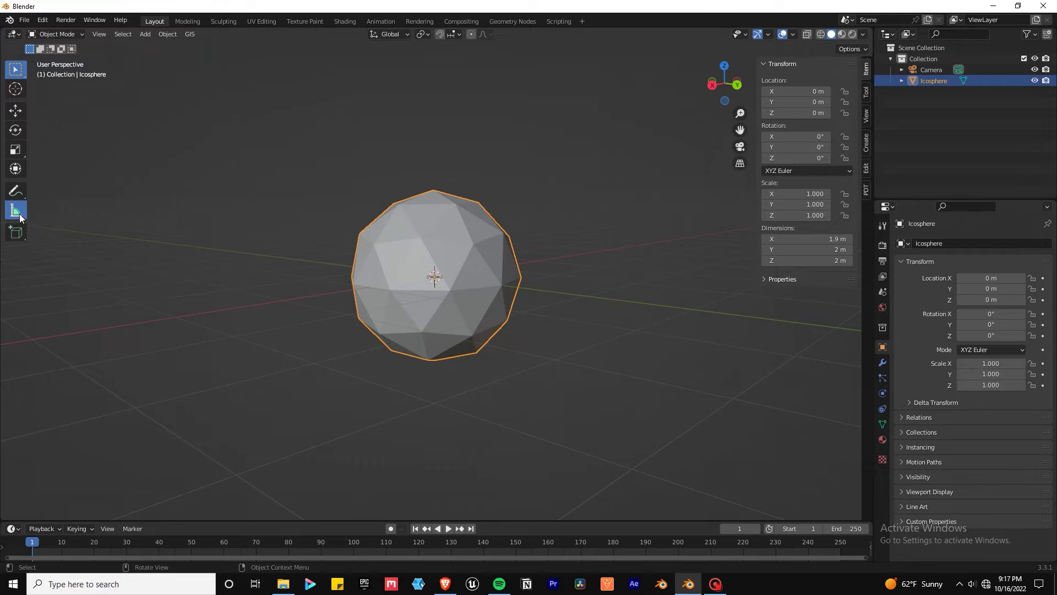
mouse_move(516, 274)
middle_mouse_down()
mouse_move(568, 338)
mouse_move(530, 274)
mouse_move(495, 264)
middle_mouse_up()
Scale the icosphere to 0.11 and delete part of its mesh in X-ray Edit Mode.
key("s")
left_click(480, 303)
key("n")
middle_click_drag(468, 308, 454, 272)
key("Tab")
key("alt+z")
key("x")
left_click(478, 320)
key("Tab")
key("alt+z")
scroll(453, 272, "up", 2)
key("ctrl+a")
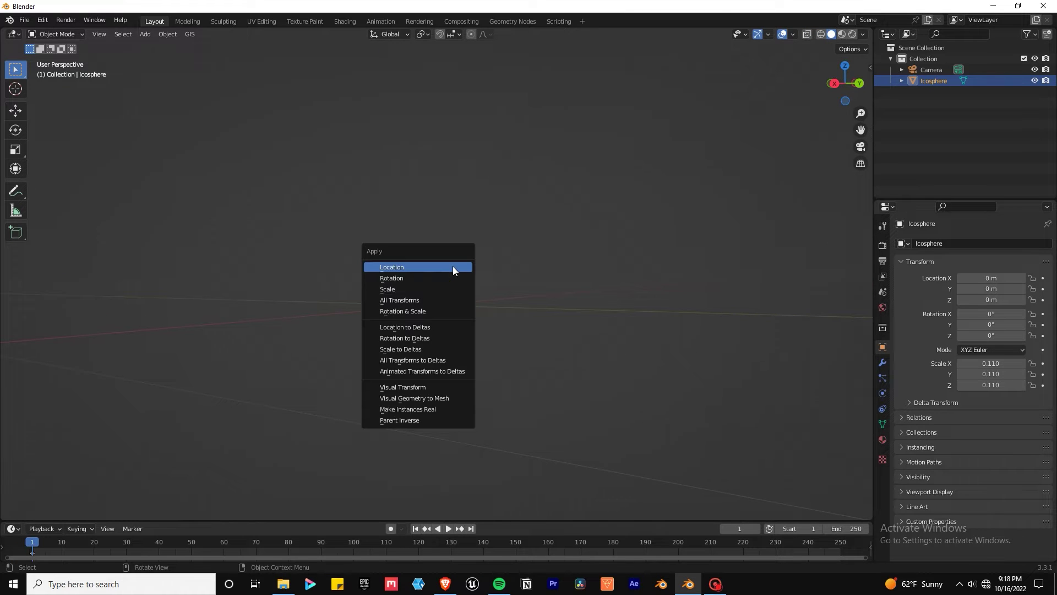
Apply the icosphere's scale and add a particle system renamed Sparks1.
left_click(437, 289)
left_click(883, 377)
left_click(1047, 242)
double_click(939, 289)
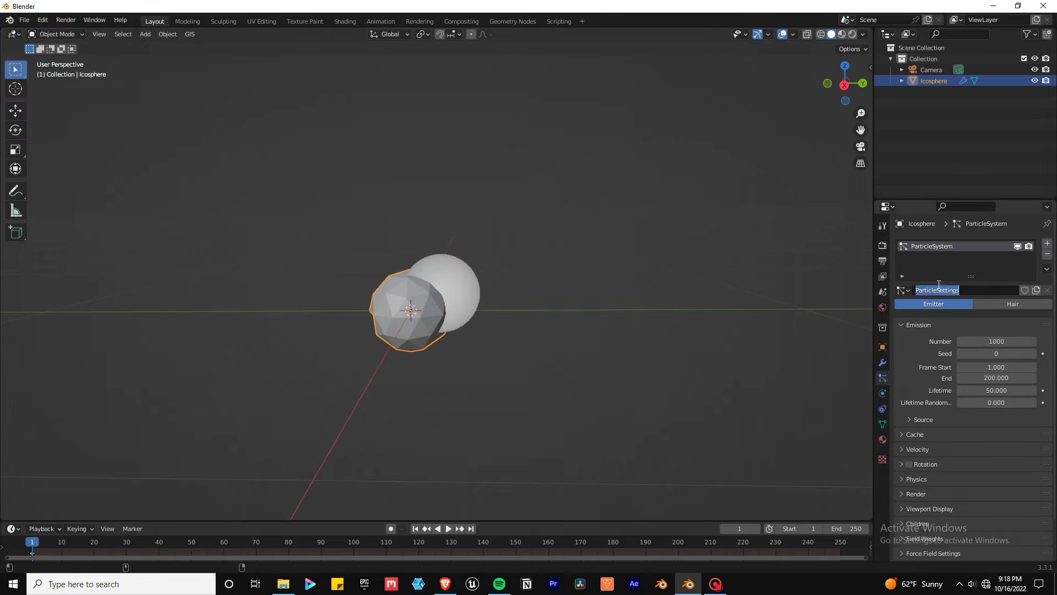
Play the animation to preview the emitted particles, enlarging the timeline.
middle_click_drag(573, 314, 531, 320)
key("space")
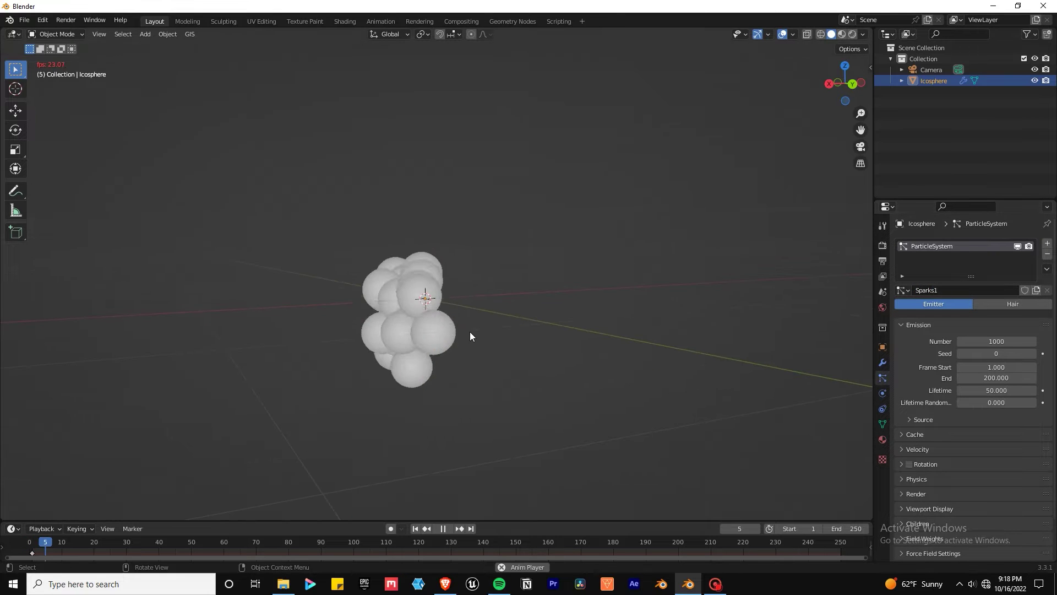
left_click_drag(462, 521, 462, 502)
key("space")
Set 300 particles, End frame 2, Lifetime 5 and Lifetime Random 0.939.
double_click(997, 341)
type("300")
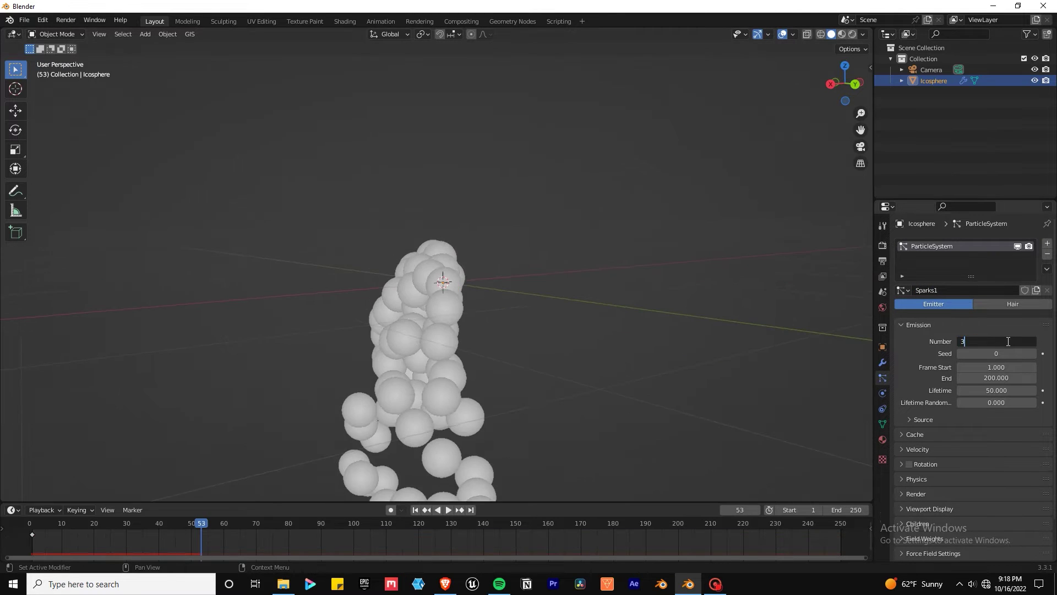
key("Return")
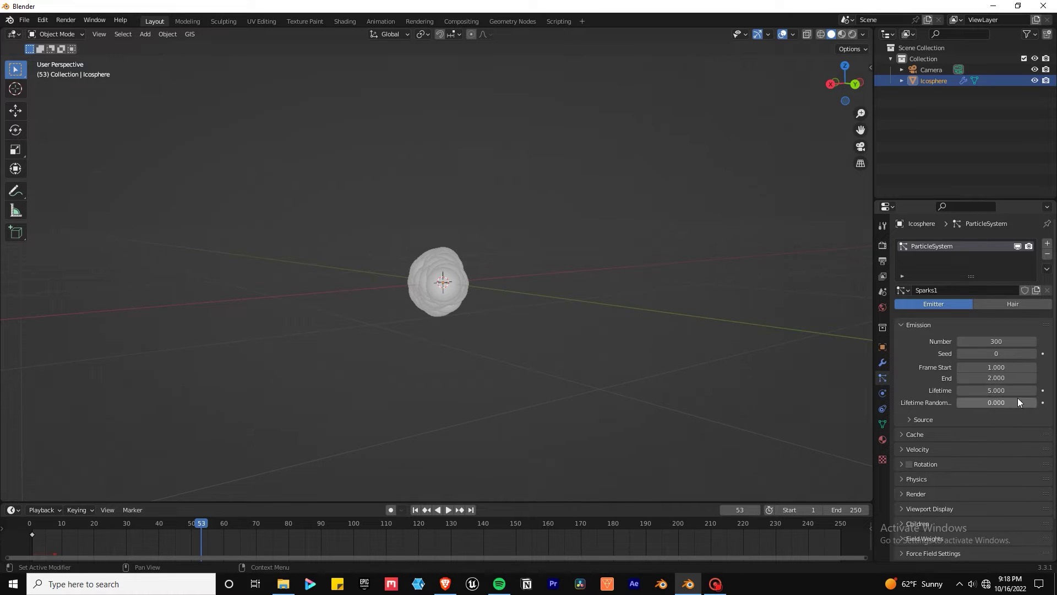
left_click_drag(1017, 398, 1013, 396)
scroll(1013, 391, "down", 1)
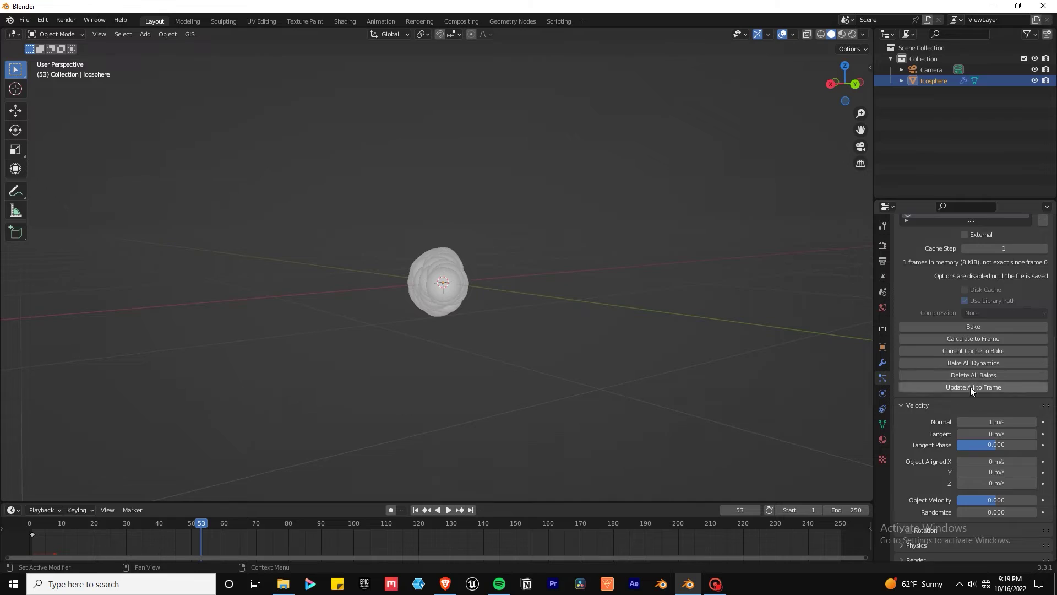
scroll(981, 363, "down", 4)
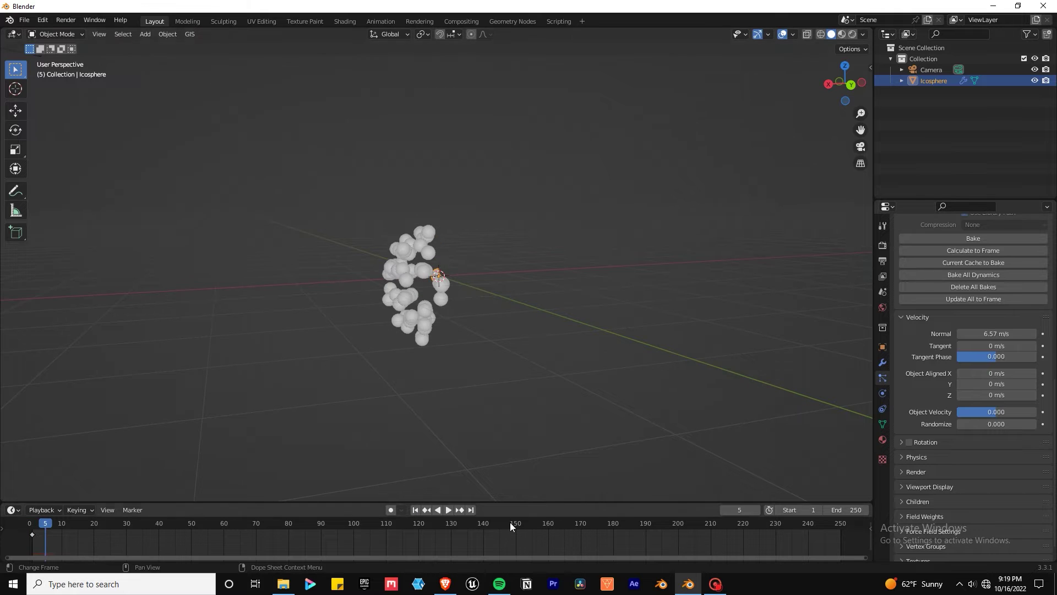
Preview the burst with Normal 11 m/s, X 18 m/s and Randomize 12.9 velocity.
middle_click_drag(434, 399, 411, 431)
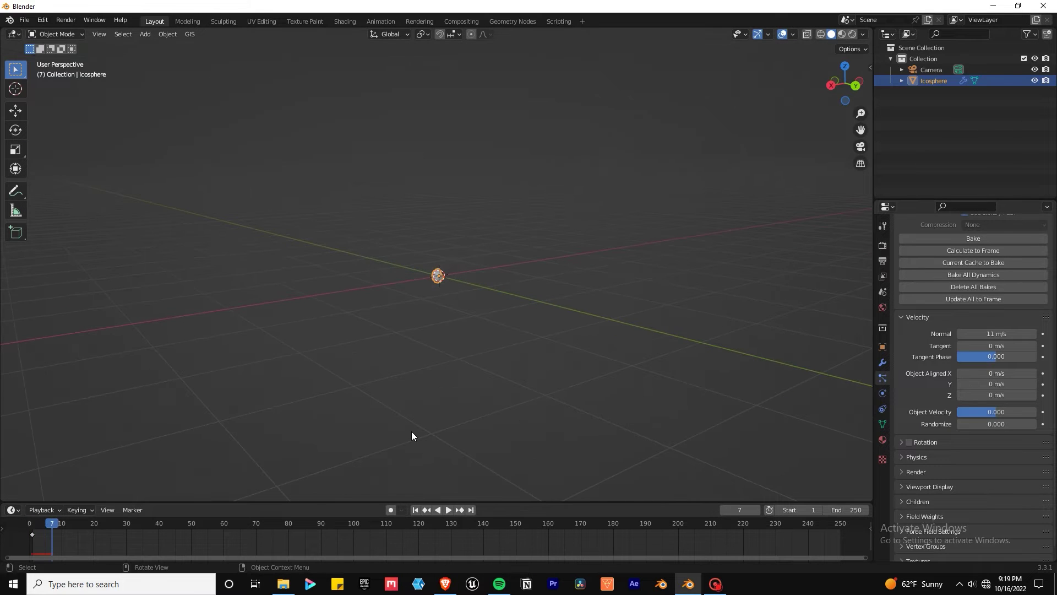
key("space")
key("space")
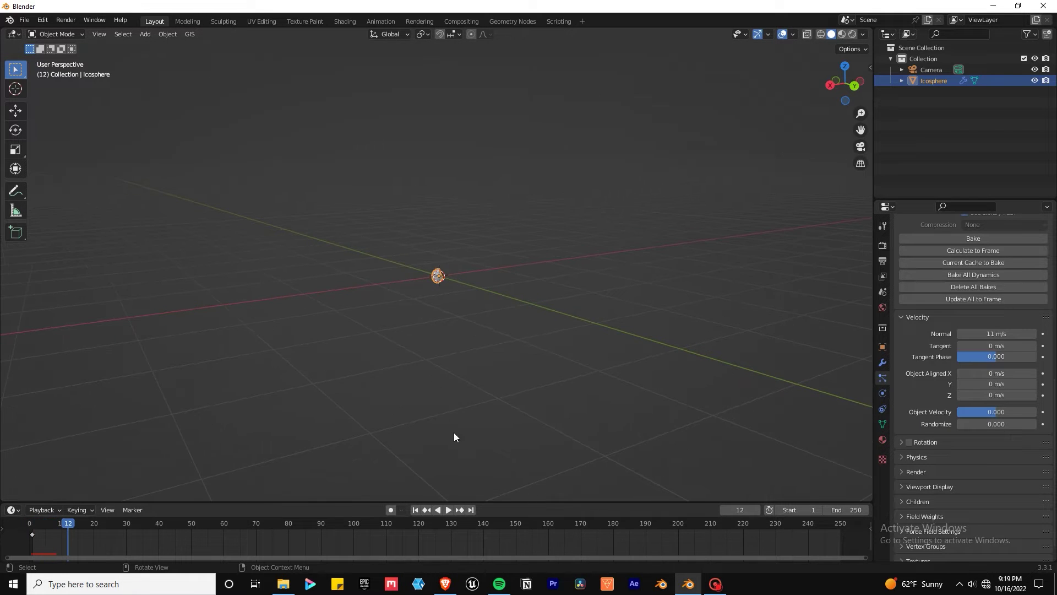
middle_click_drag(454, 431, 593, 457)
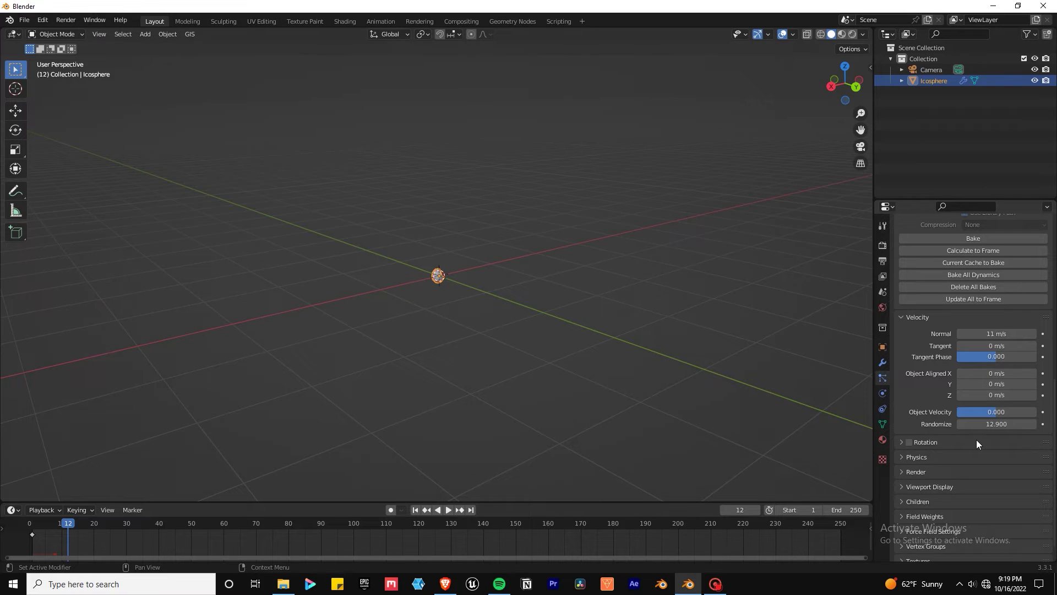
scroll(972, 407, "up", 5)
scroll(943, 396, "down", 6)
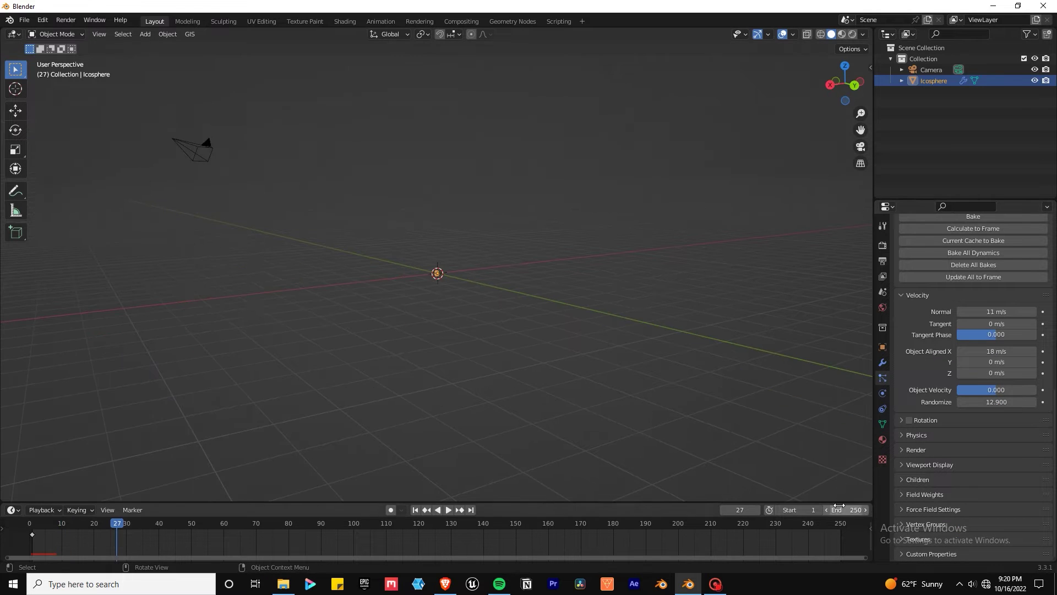
End the scene at frame 9 and play the shortened animation.
type("9")
key("Return")
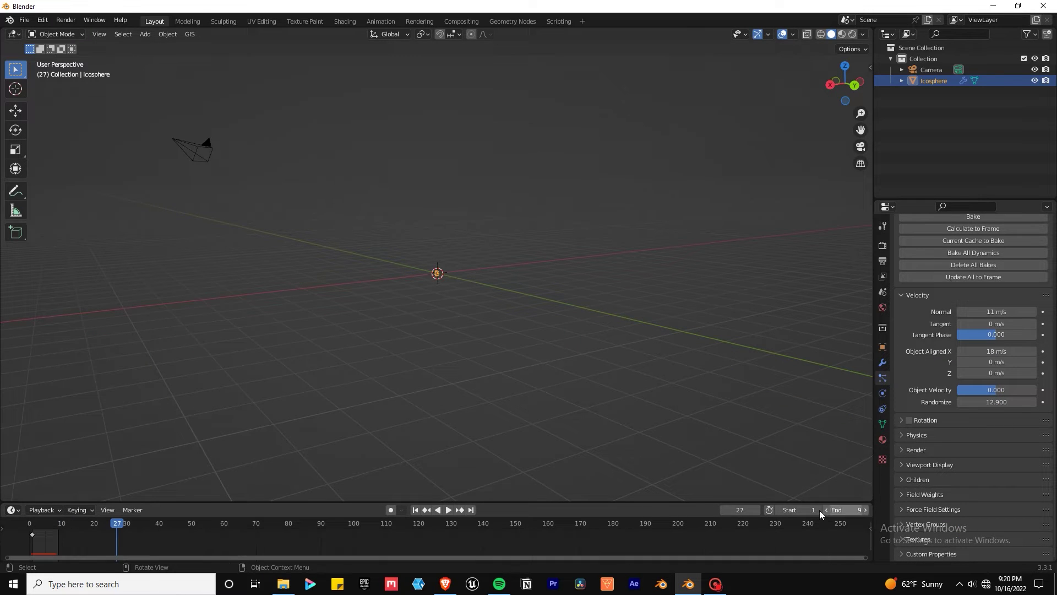
middle_click_drag(235, 537, 515, 531)
key("space")
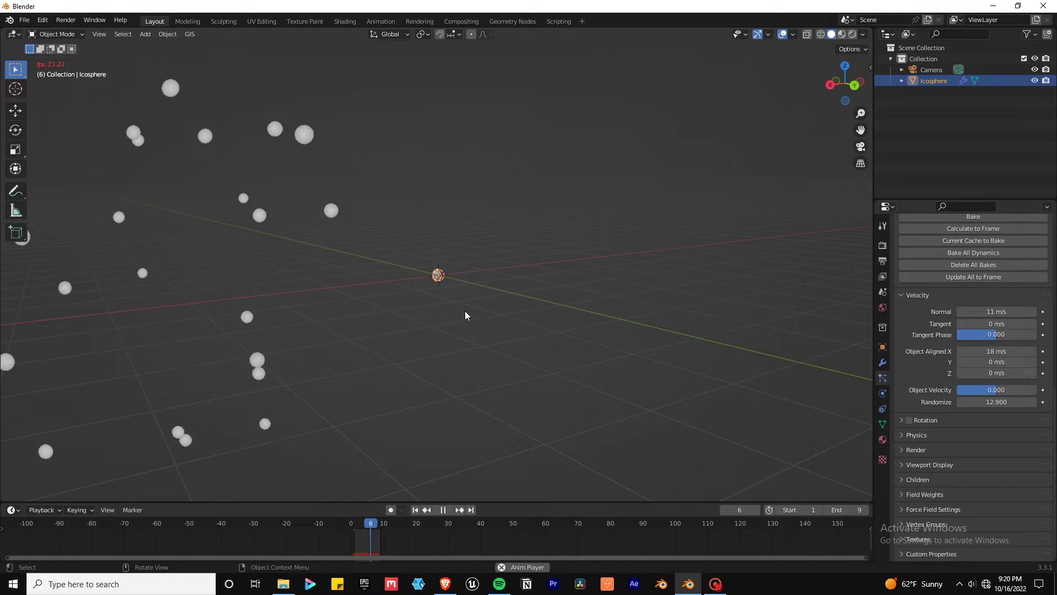
scroll(457, 303, "up", 4)
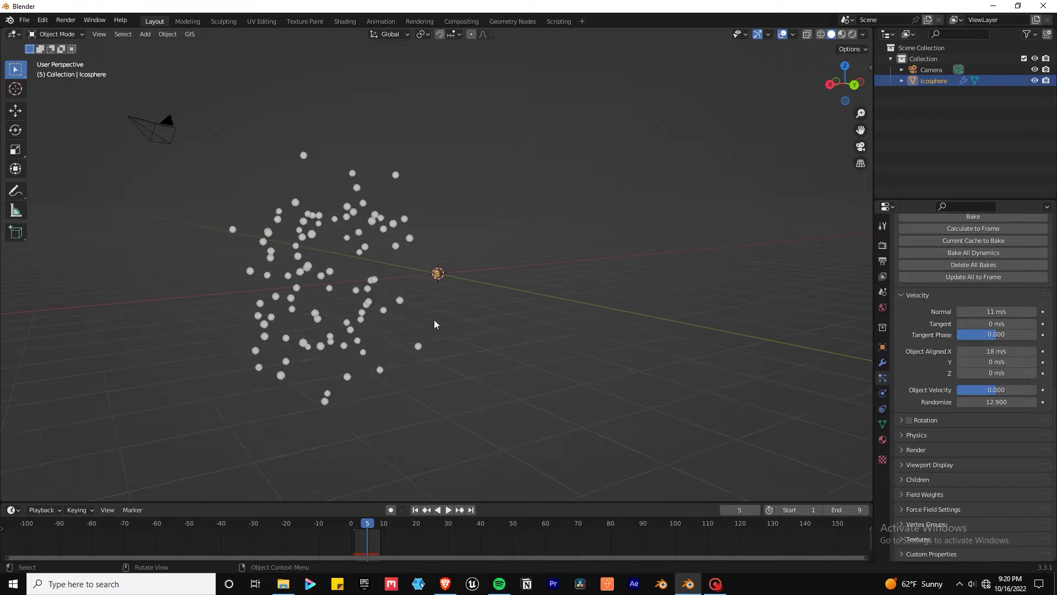
left_click_drag(826, 511, 859, 511)
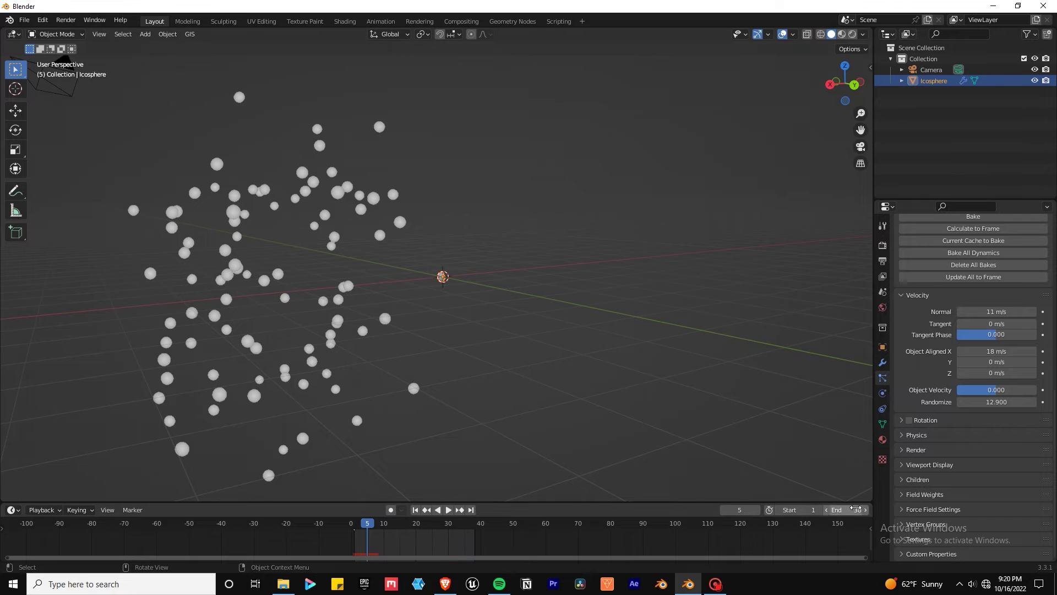
key("shift+a")
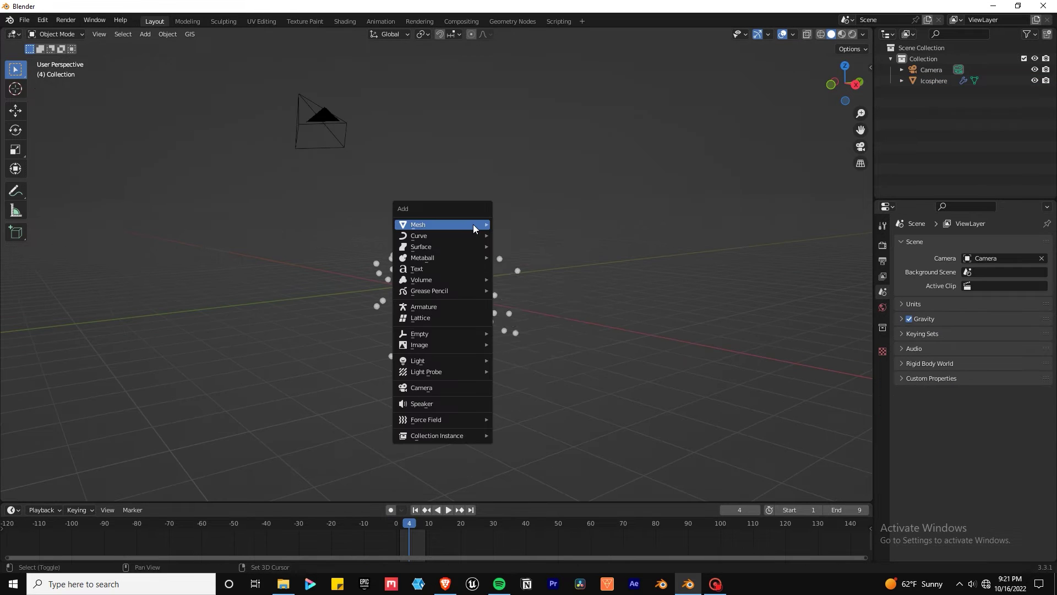
Add a second icosphere and move it aside along the Y axis.
mouse_move(473, 223)
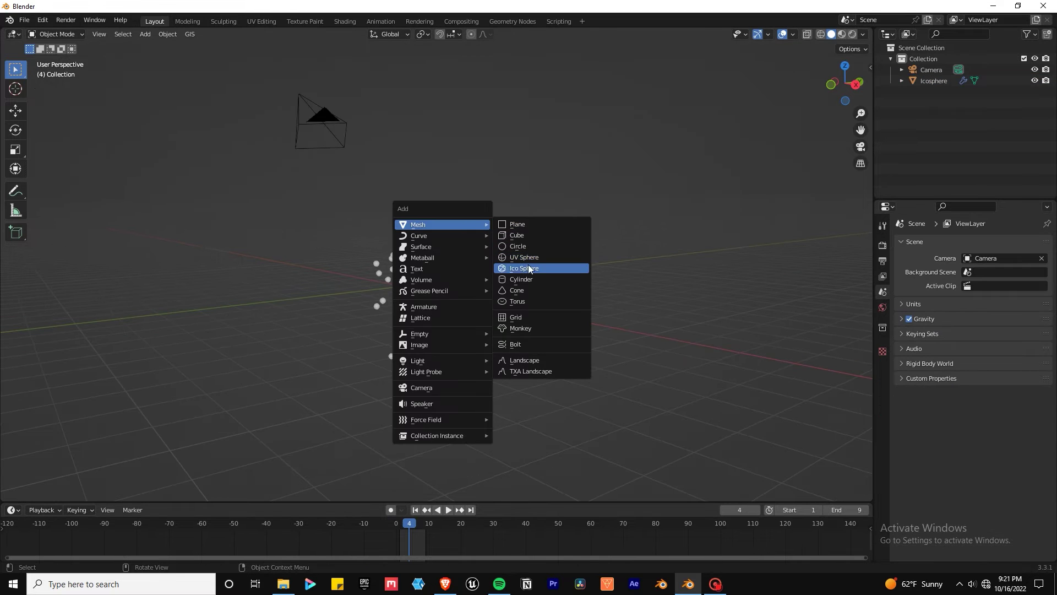
left_click(527, 267)
middle_click_drag(530, 269, 582, 349)
scroll(583, 349, "down", 3)
key("g")
key("y")
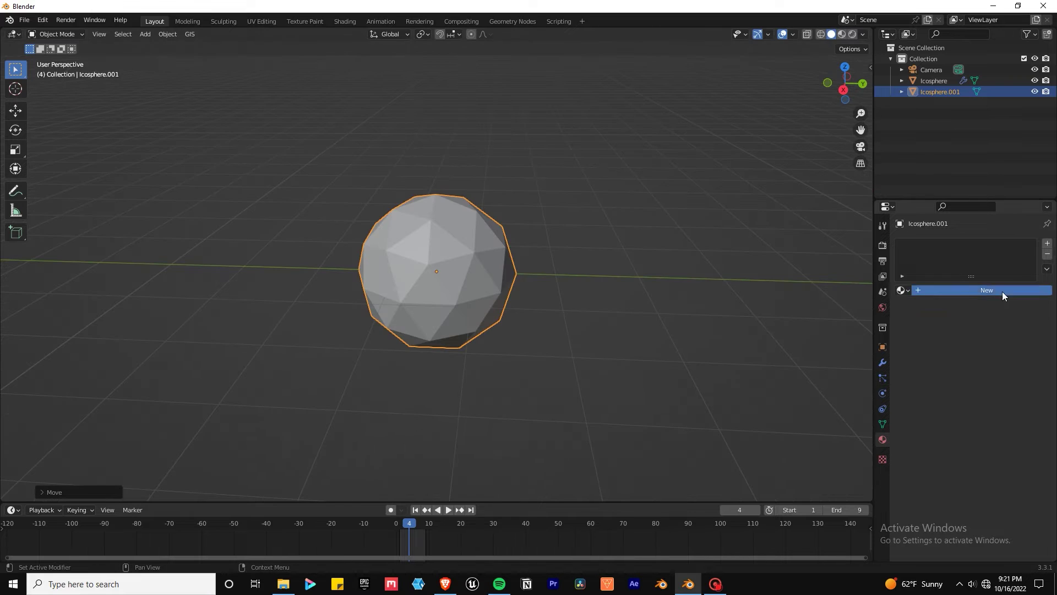
Give it a new orange Emission material, Sparks, at strength 25 and preview it rendered.
left_click(1002, 292)
left_click(940, 290)
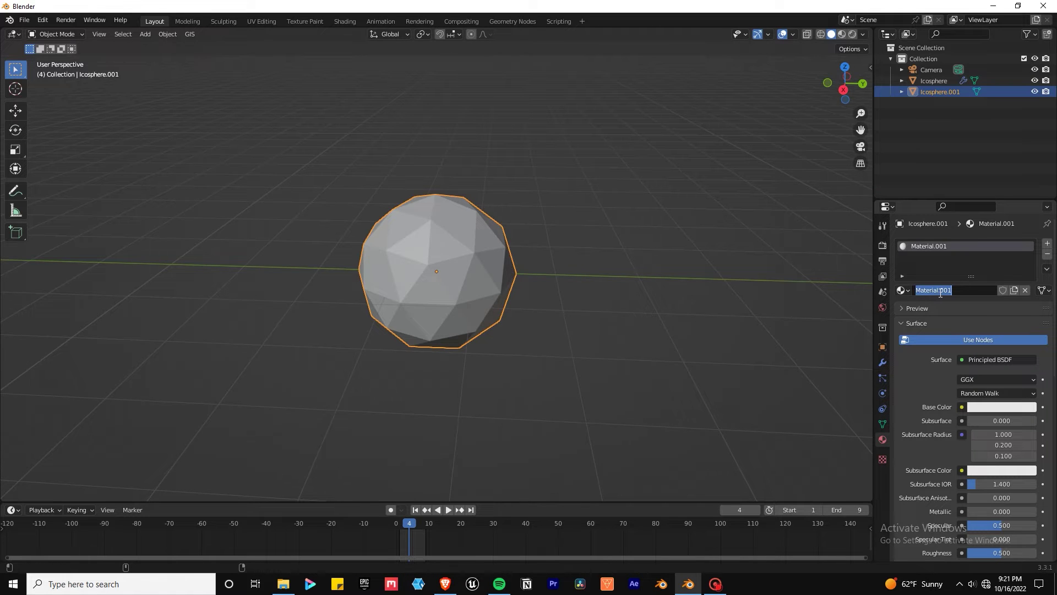
left_click(969, 360)
left_click(925, 152)
left_click(1001, 379)
double_click(1002, 393)
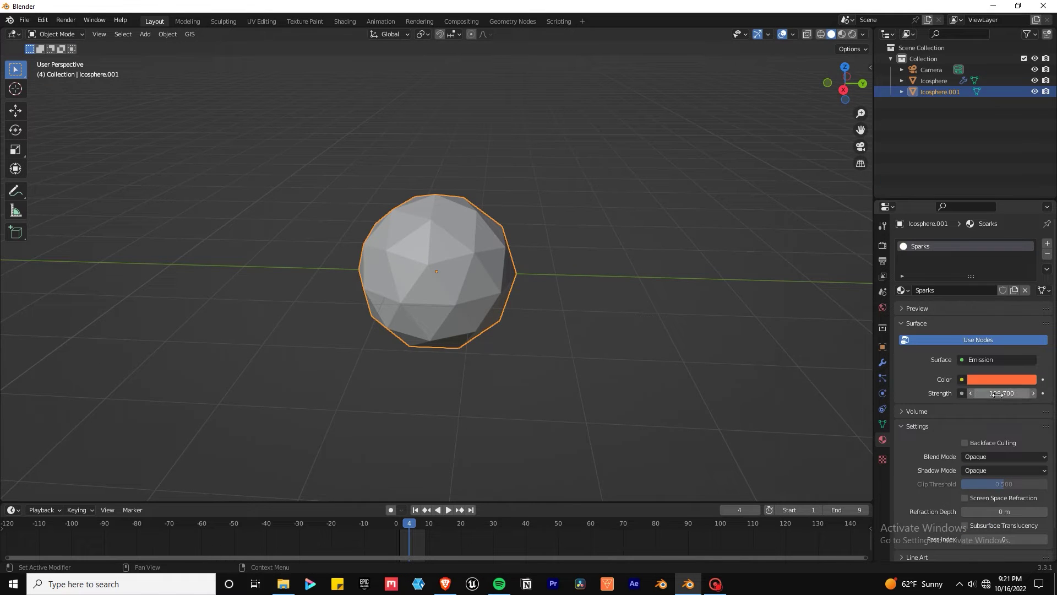
type("25")
key("Return")
key("z")
Enable Eevee Bloom in the render settings.
left_click(883, 245)
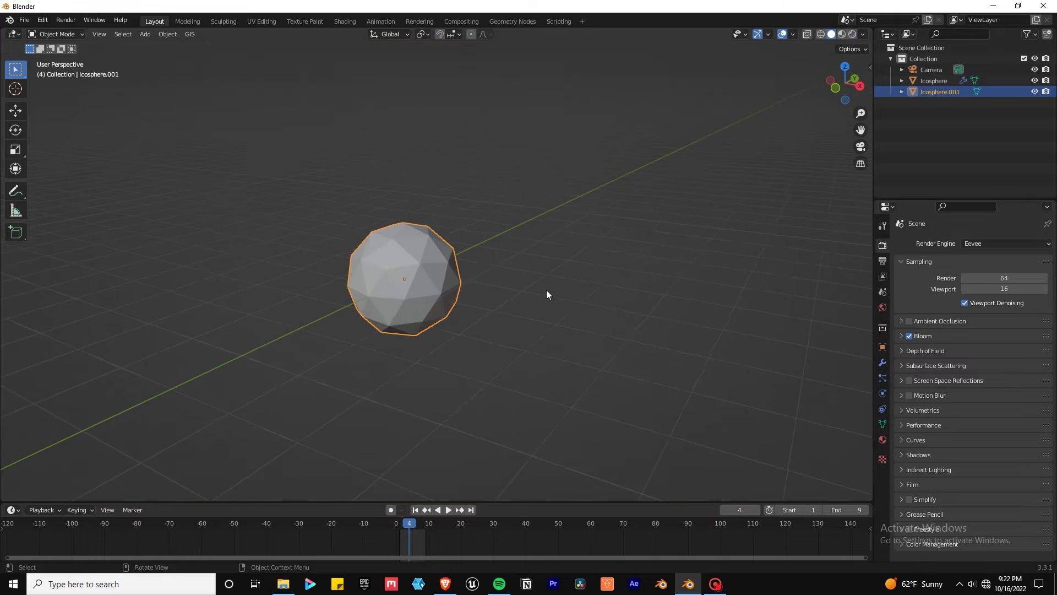
left_click(883, 362)
left_click(964, 243)
Add a Displace modifier driven by a new Clouds texture with depth 0 and size 0.10.
left_click(926, 310)
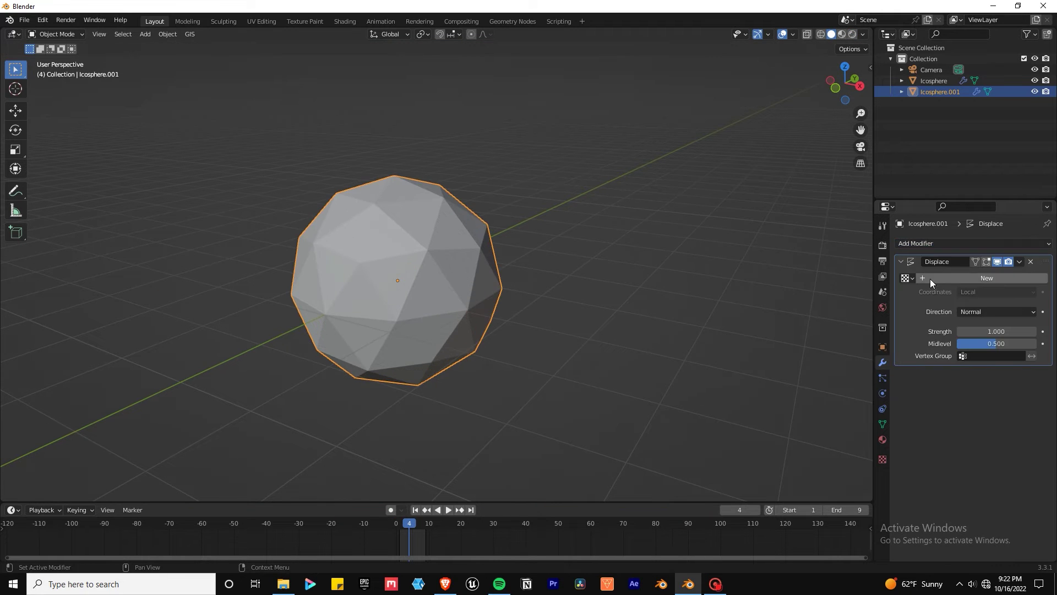
left_click(930, 278)
left_click(941, 277)
left_click(954, 313)
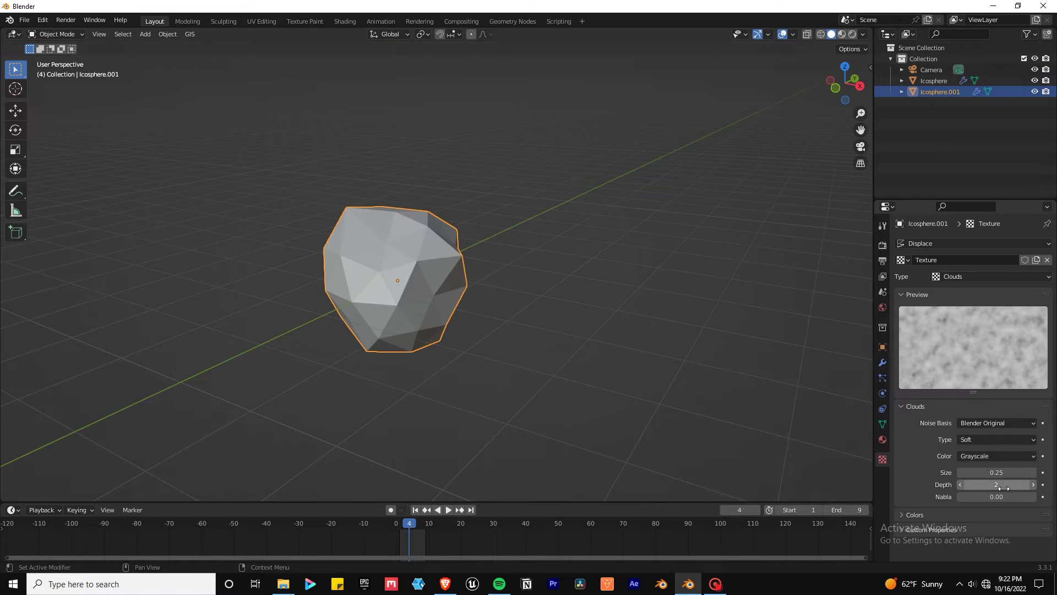
left_click_drag(997, 471, 1018, 471)
middle_click_drag(385, 386, 319, 385)
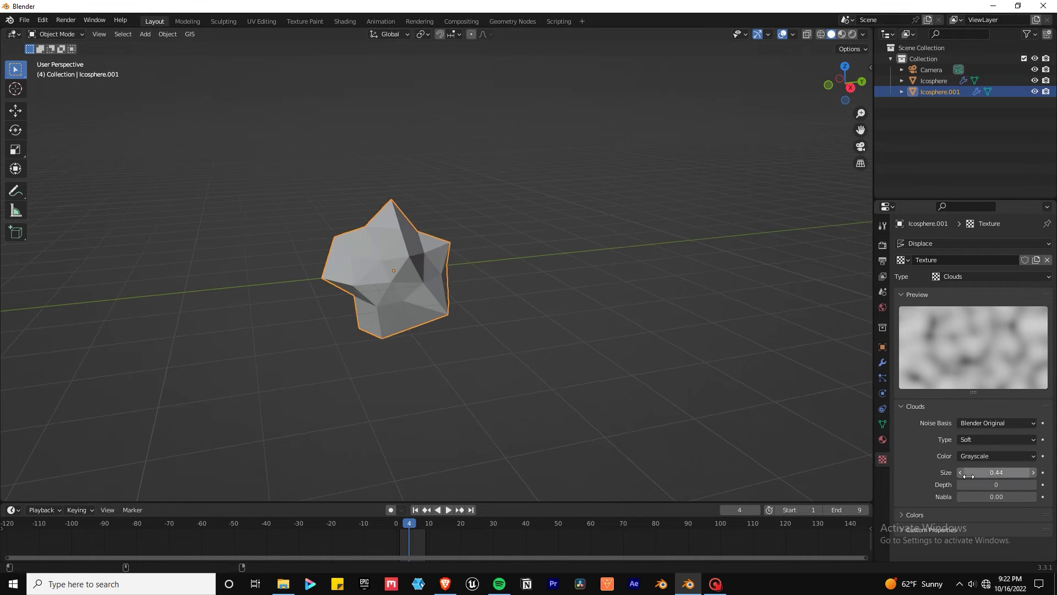
left_click_drag(1008, 472, 980, 471)
middle_click_drag(386, 330, 530, 356)
Duplicate the sphere mesh in Edit Mode into several scattered copies.
key("Tab")
key("shift+d")
left_click(646, 376)
key("shift+d")
left_click(600, 309)
middle_click_drag(600, 309, 609, 354)
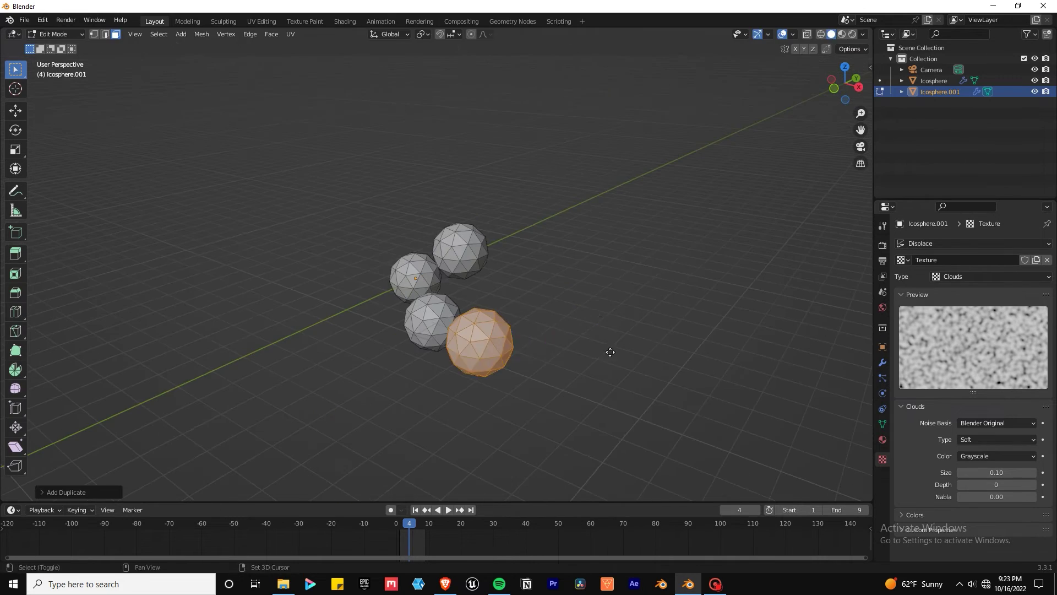
key("shift+d")
left_click(621, 260)
middle_click_drag(621, 259, 658, 293)
key("Tab")
Apply the Displace modifier and separate the mesh by loose parts into six fragments.
left_click(882, 363)
left_click(1019, 261)
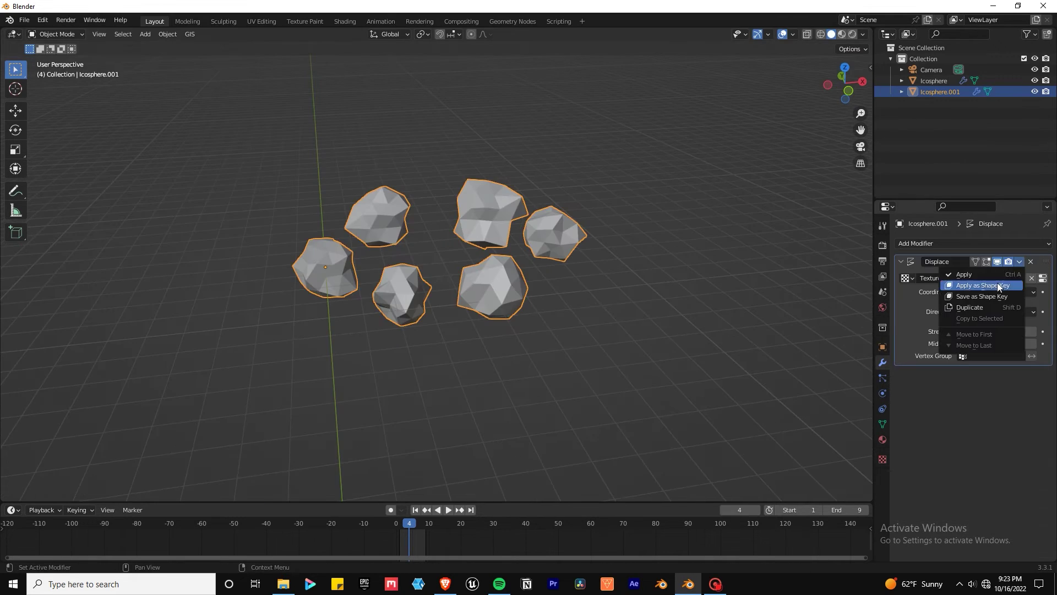
left_click(979, 275)
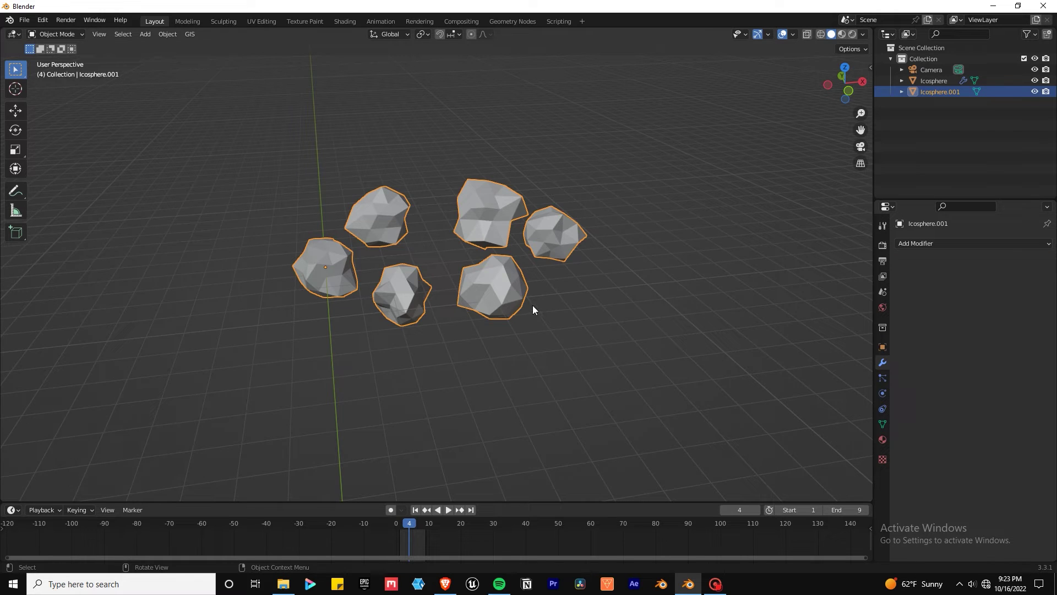
key("Tab")
key("a")
key("p")
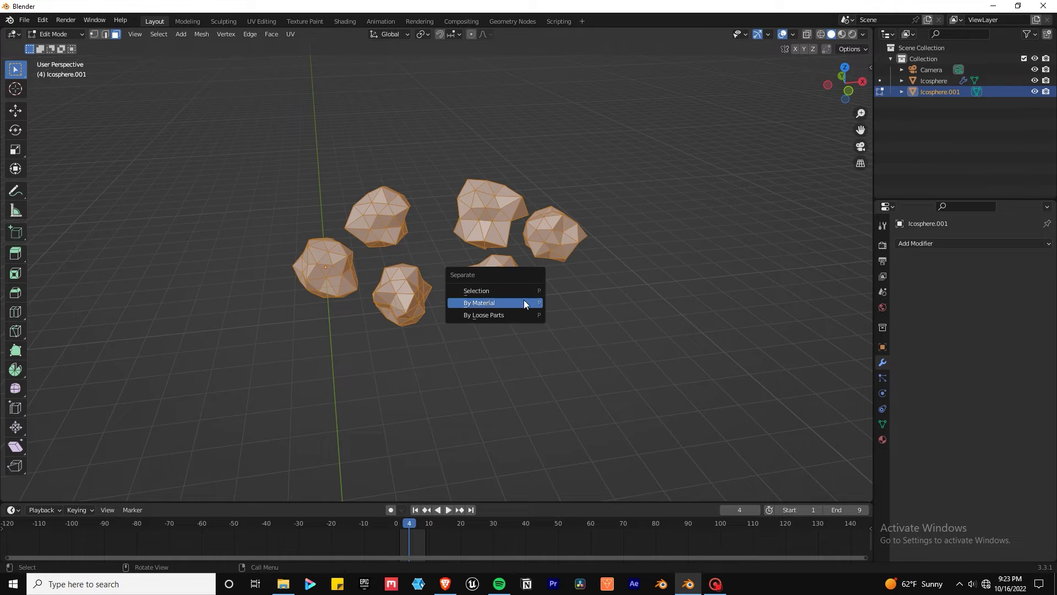
left_click(520, 315)
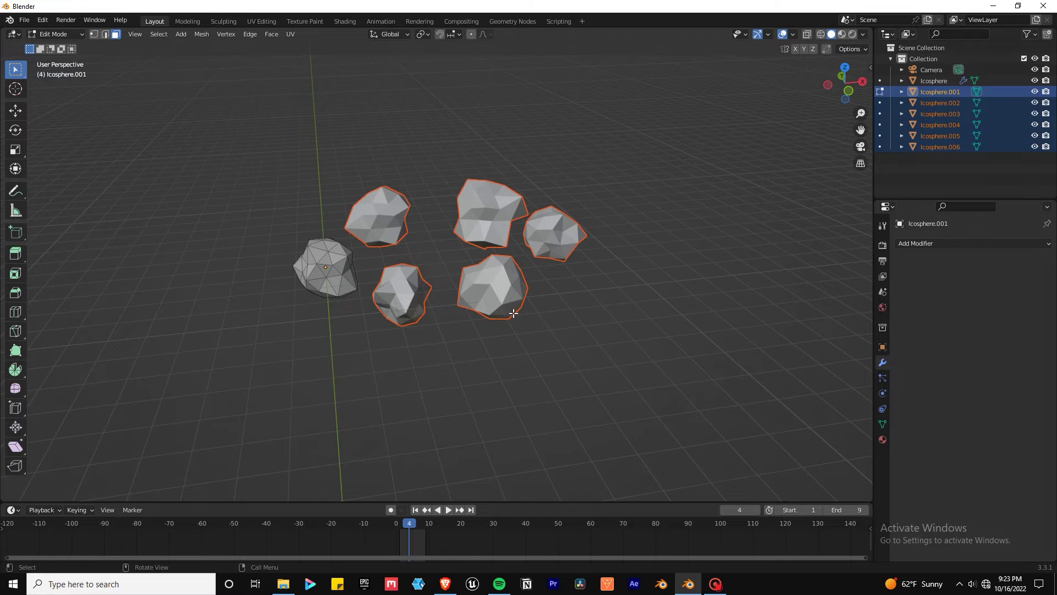
key("Tab")
Set each fragment's origin to its own geometry.
middle_click_drag(494, 300, 392, 258)
right_click(434, 211)
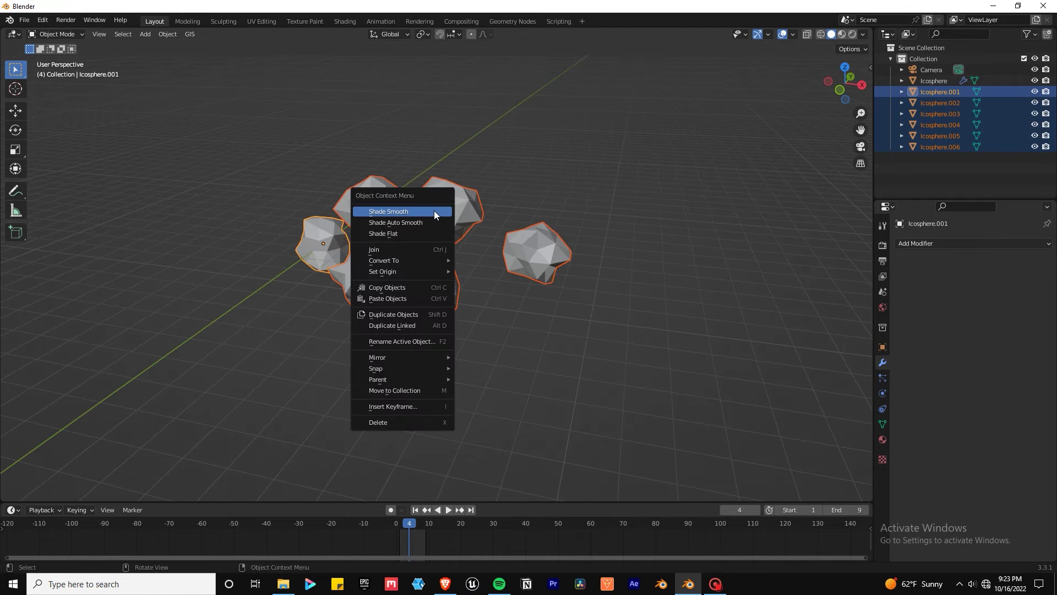
mouse_move(453, 273)
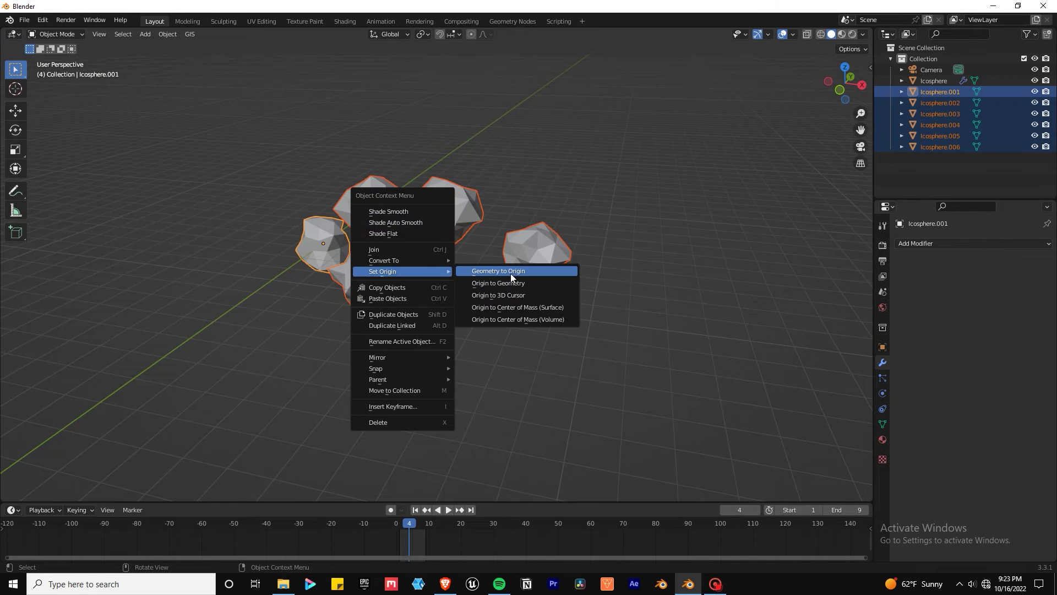
left_click(511, 281)
scroll(464, 249, "down", 2)
Select all fragments and move them into a new collection named Spark_Instances.
left_click(464, 249)
middle_click_drag(465, 248, 508, 231)
key("a")
key("m")
left_click(491, 207)
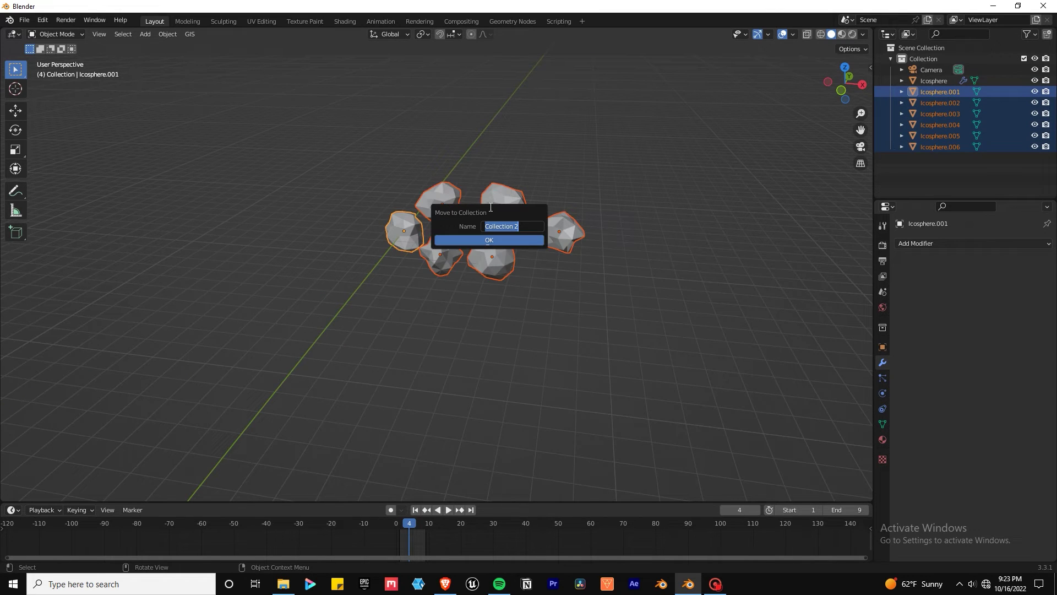
type("Spark_Instances")
key("Return")
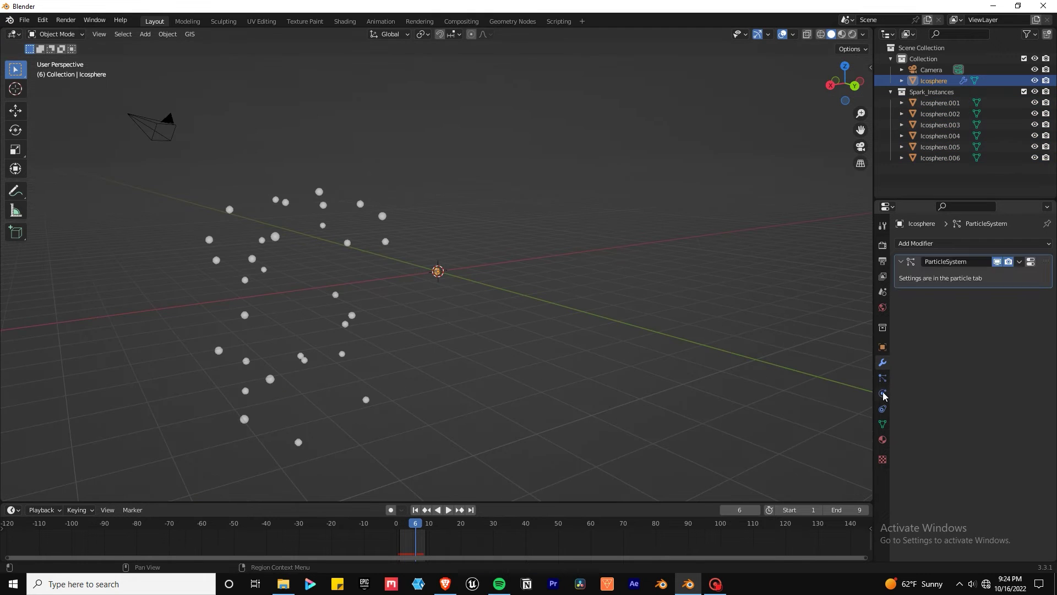
scroll(955, 393, "down", 10)
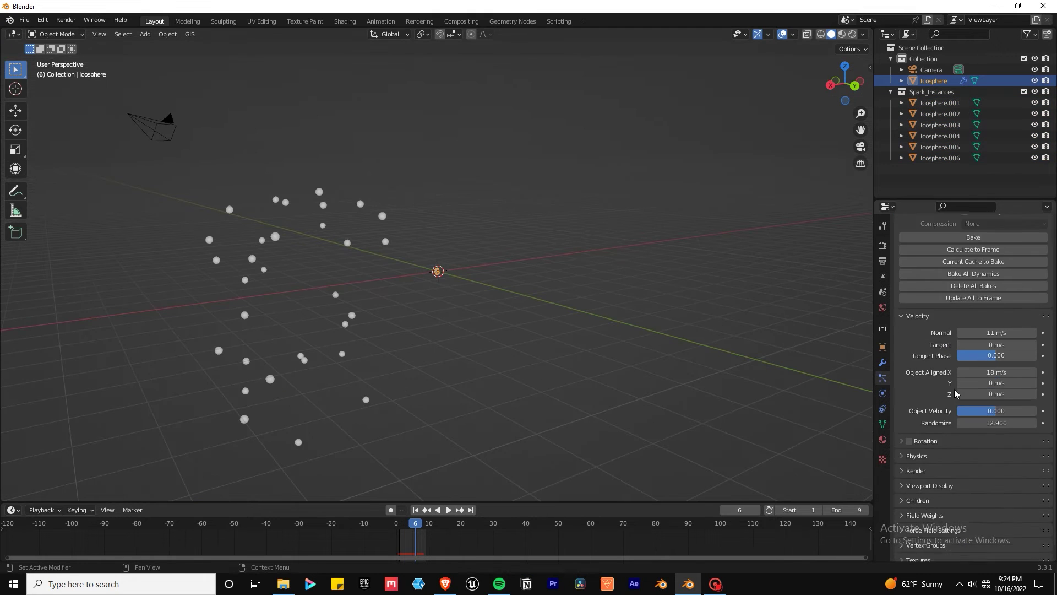
Render particles as the Spark_Instances collection at scale 0.010, viewed in rendered shading.
scroll(955, 392, "down", 1)
left_click(916, 449)
scroll(936, 429, "down", 5)
left_click(986, 362)
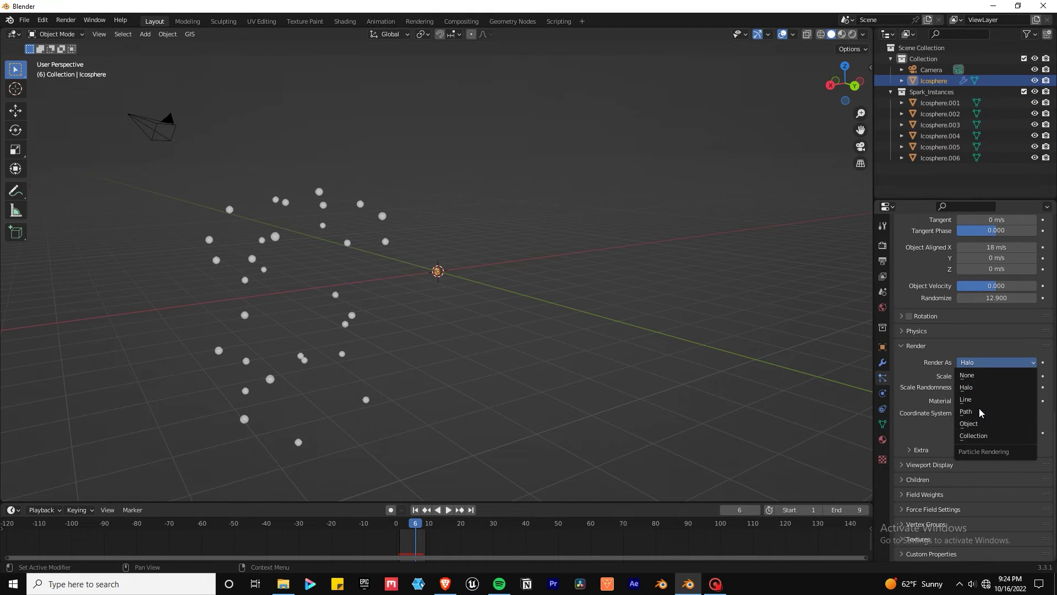
left_click(974, 435)
left_click(997, 443)
left_click(968, 470)
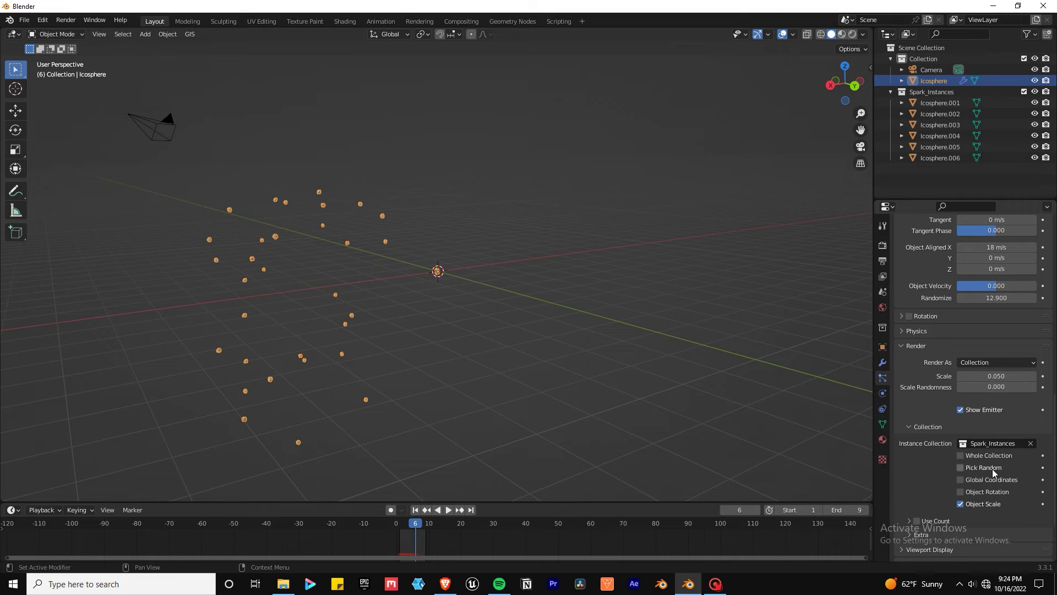
scroll(980, 441, "down", 2)
key("z")
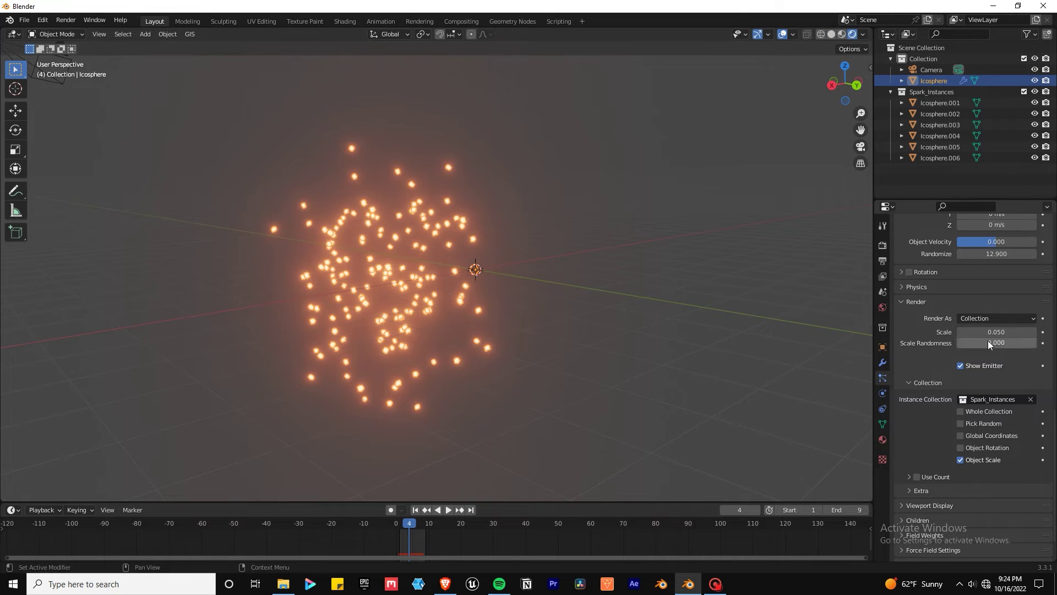
left_click_drag(991, 332, 970, 332)
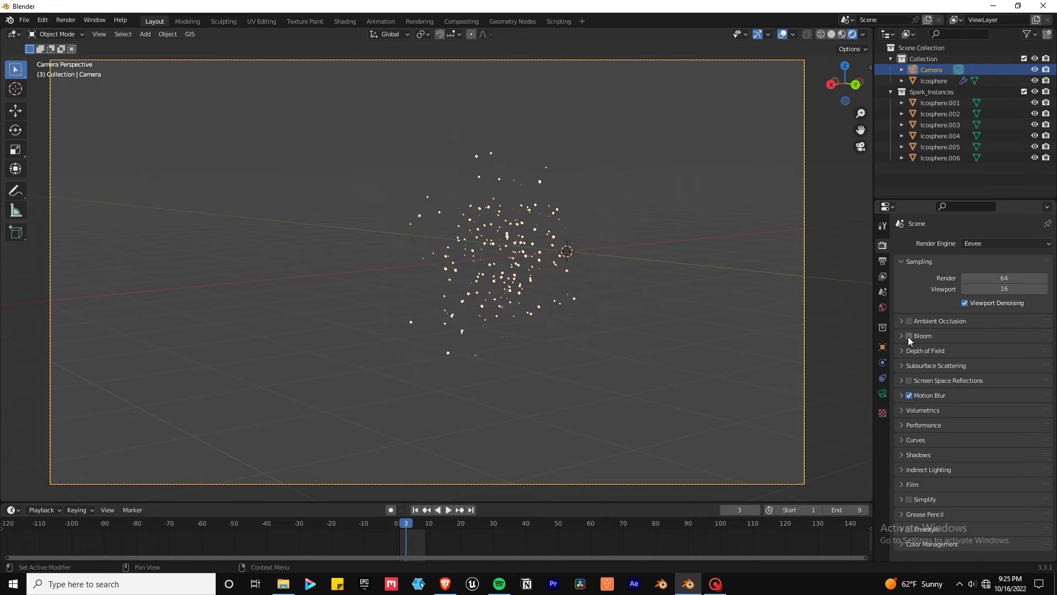
Review the Motion Blur settings in Render Properties.
left_click(933, 395)
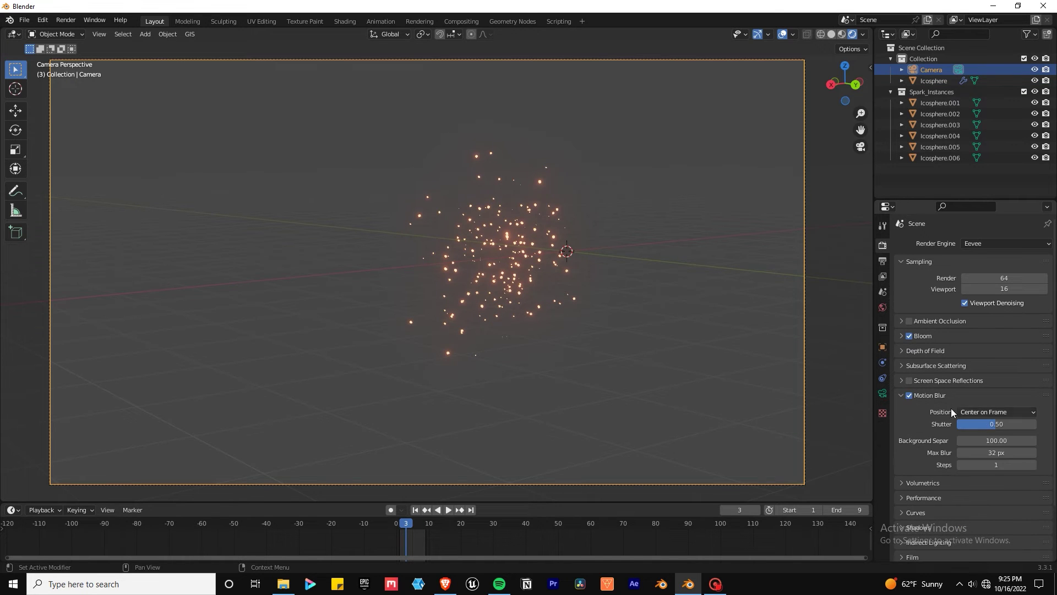
left_click(902, 396)
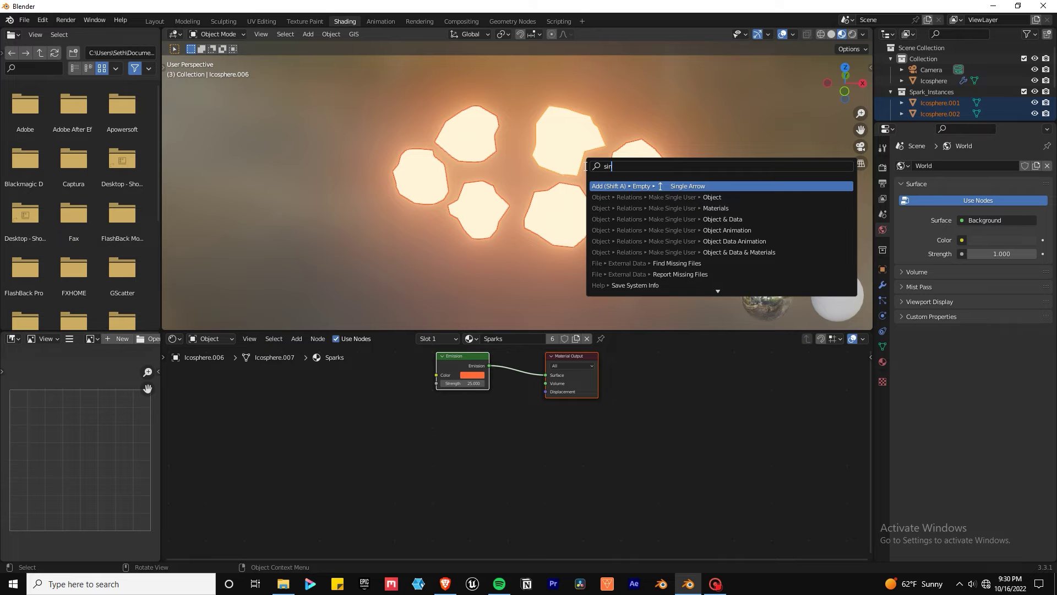
type("gle")
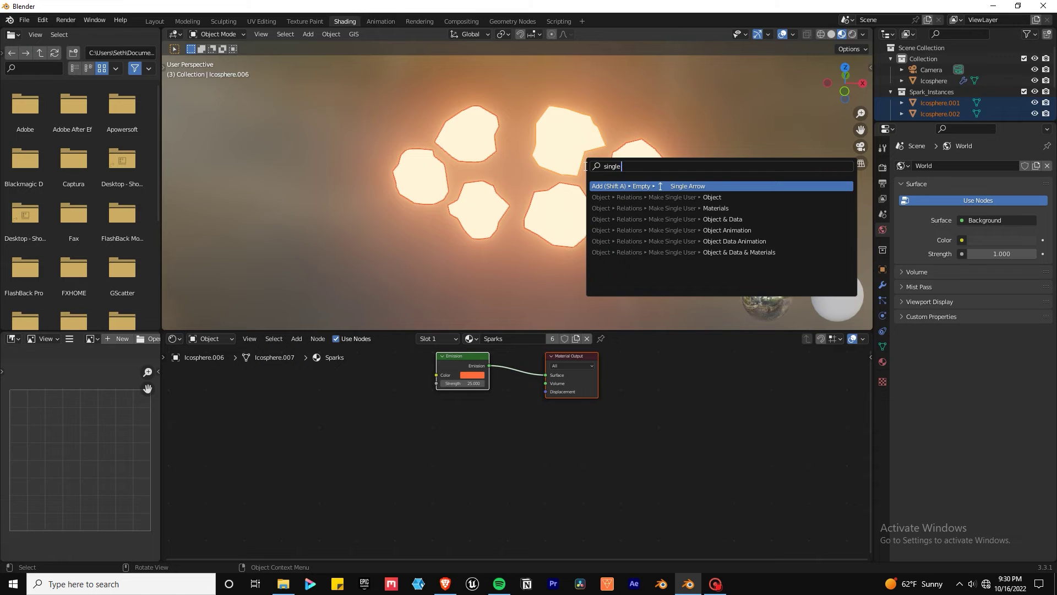
type(" user")
Make the fragment materials single-user, set Sparks emission to orange, save, and adjust the noise detail.
key("Down")
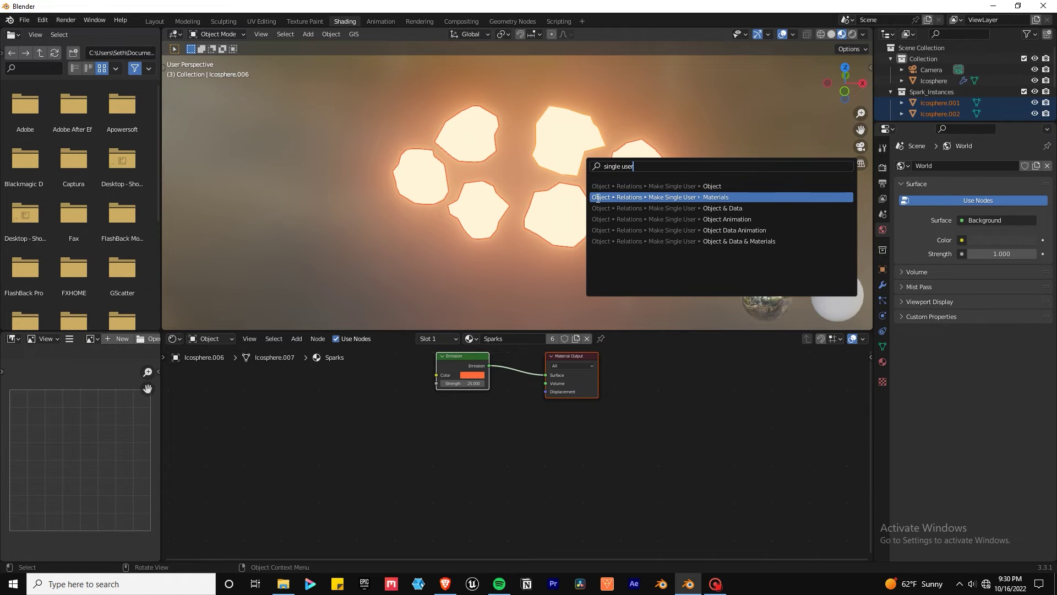
key("Return")
left_click(463, 420)
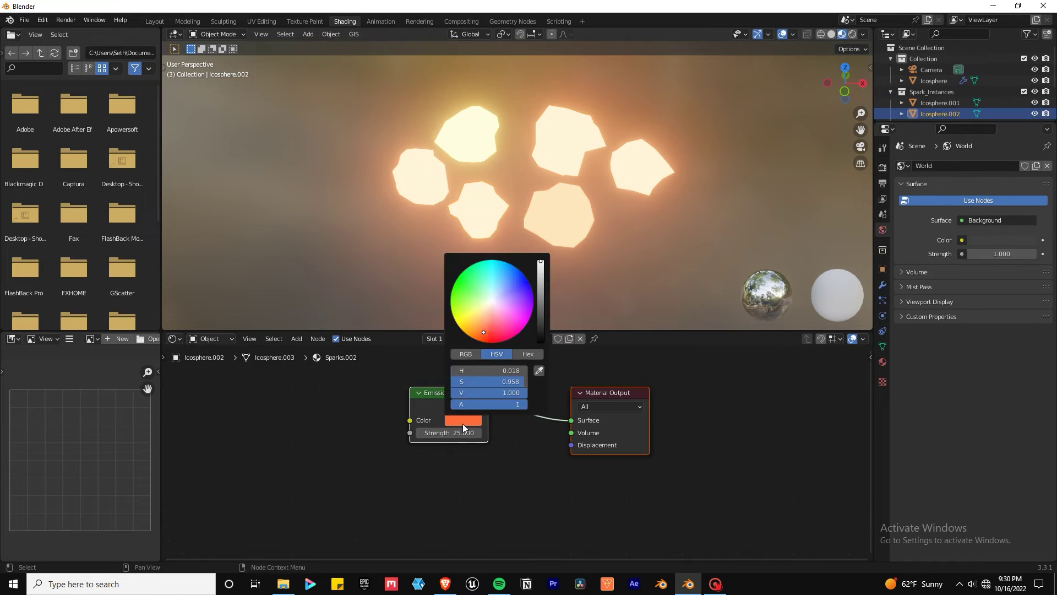
left_click(463, 421)
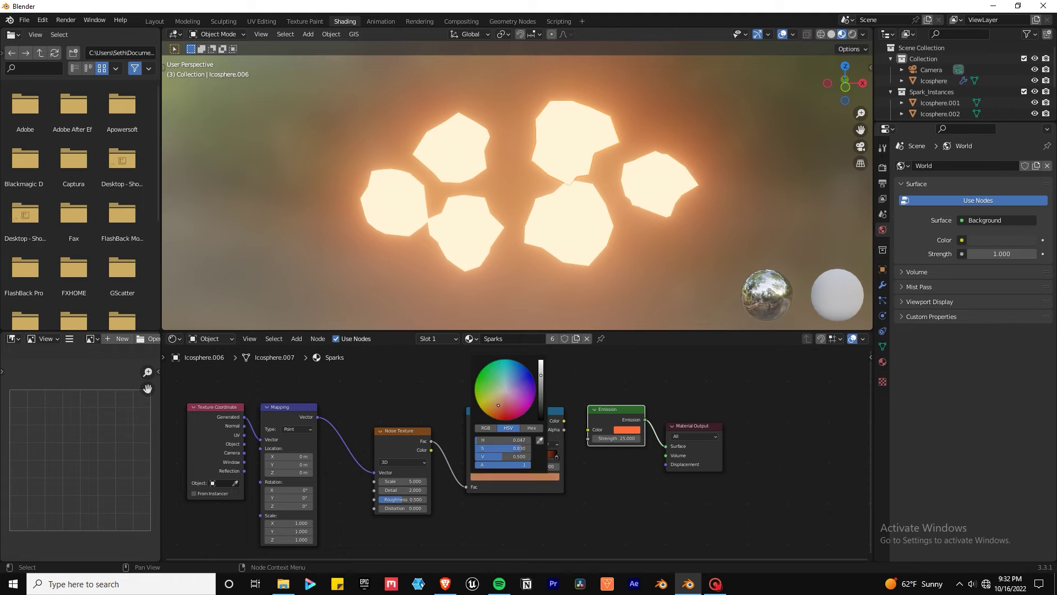
key("ctrl+s")
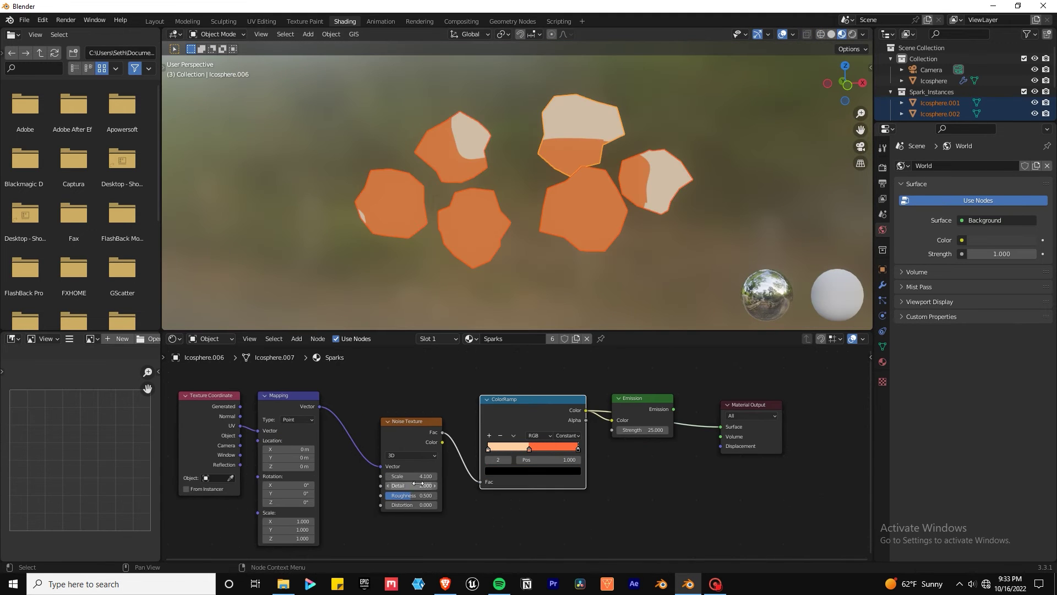
left_click_drag(418, 484, 429, 484)
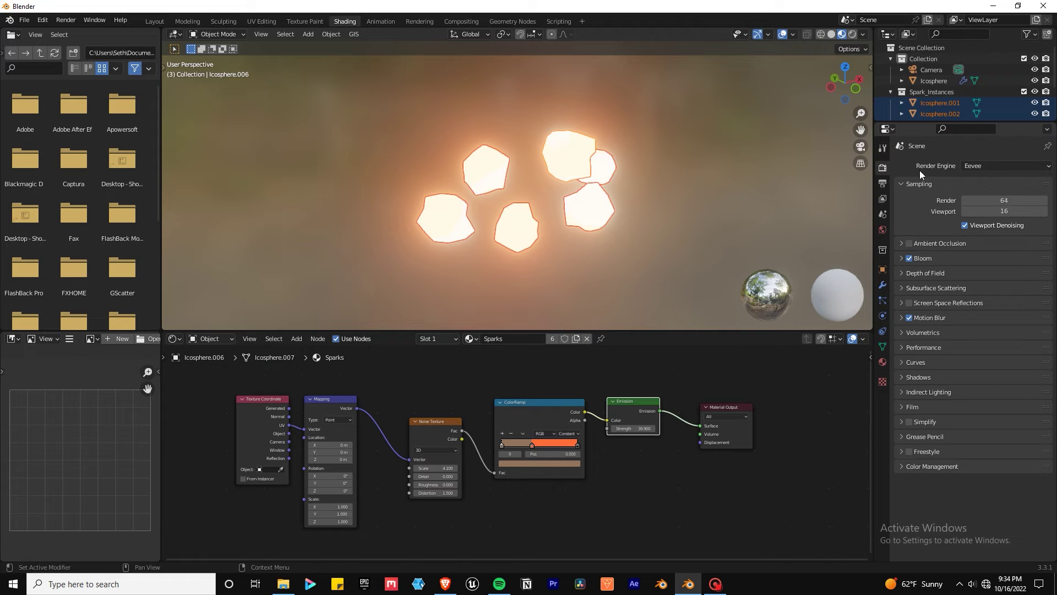
Set the render engine to Cycles with GPU Compute as the device.
left_click(984, 166)
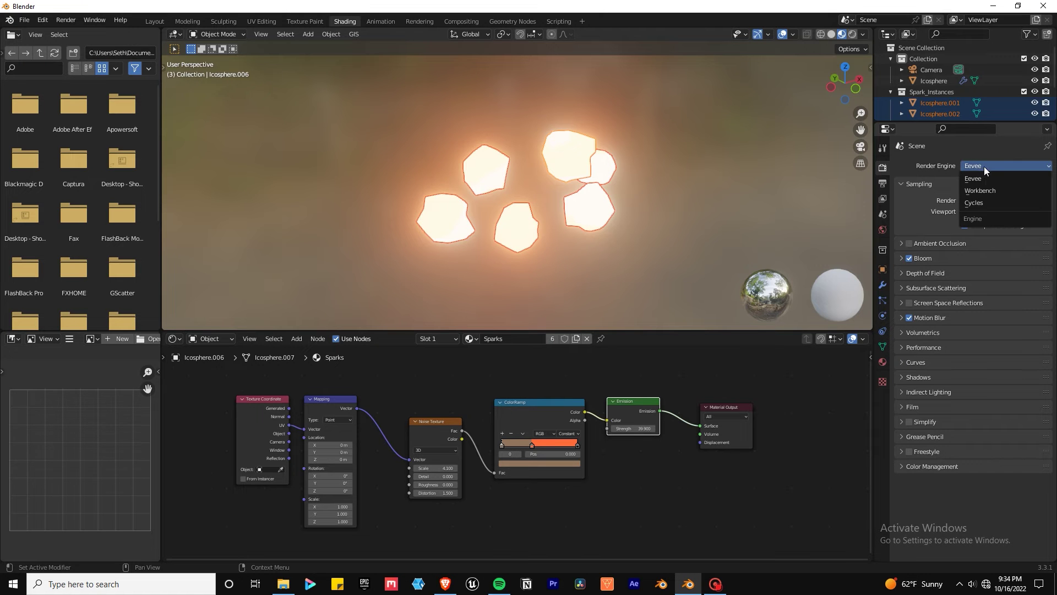
left_click(983, 203)
left_click(983, 194)
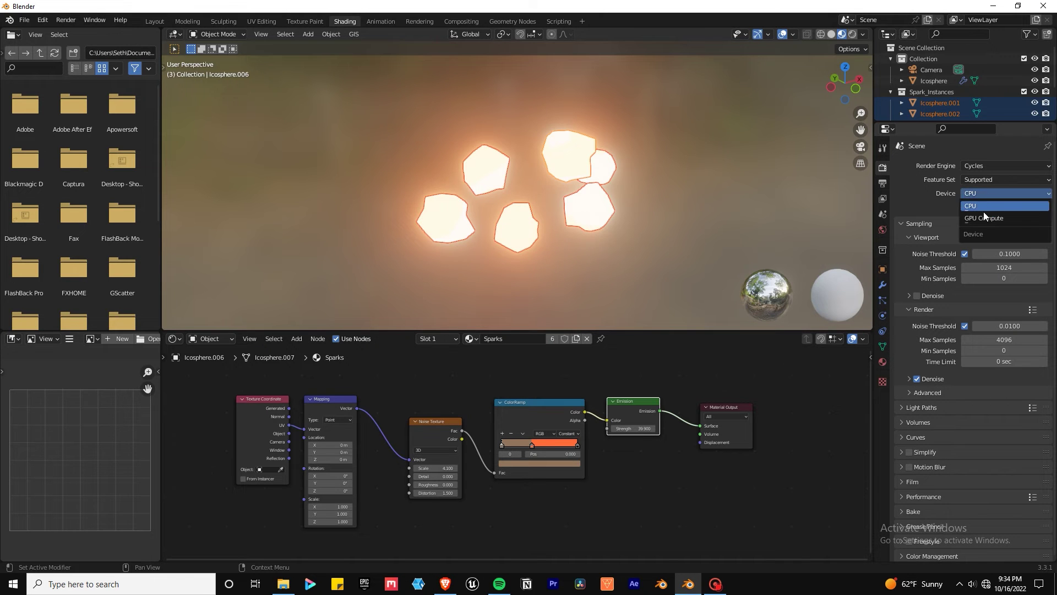
left_click(981, 217)
Feed Particle Info Age divided by Lifetime into the ColorRamp Fac, moving the second stop to 0.123.
key("Home")
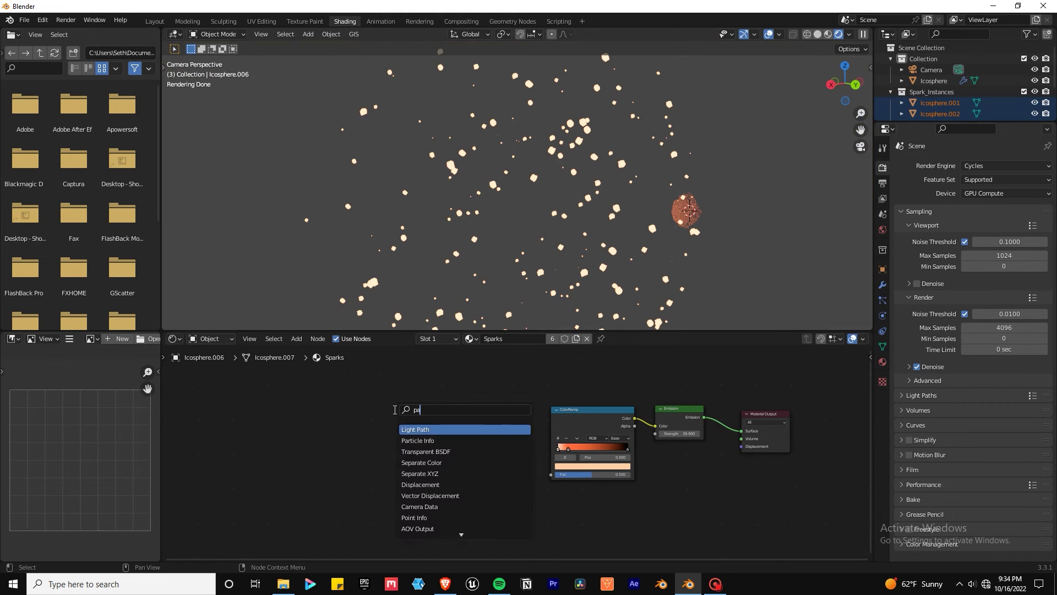
left_click(424, 515)
scroll(376, 461, "up", 4)
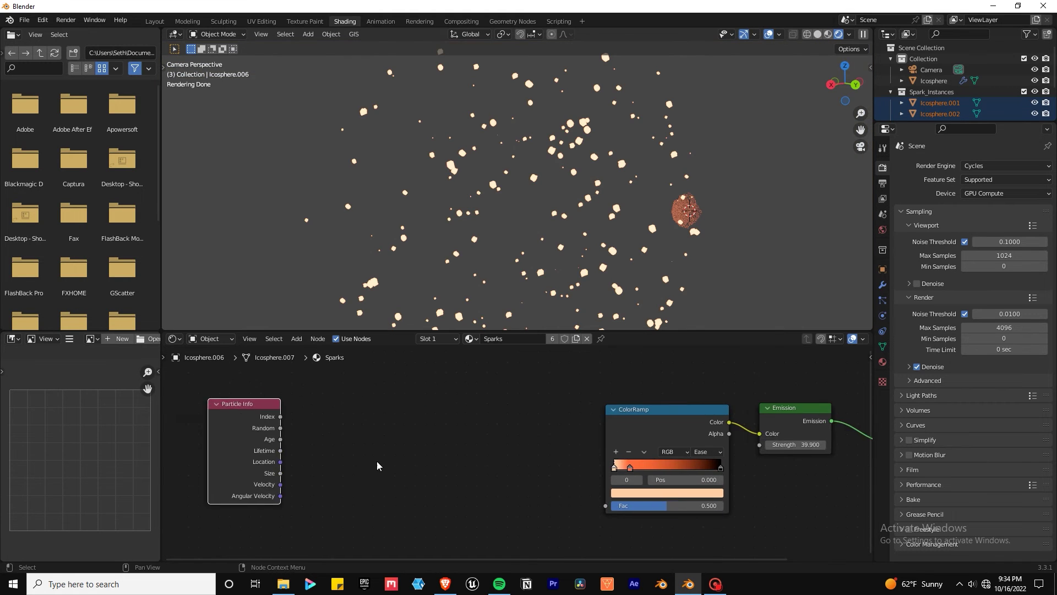
key("shift+a")
type("div")
key("Return")
left_click(429, 419)
scroll(430, 440, "down", 1)
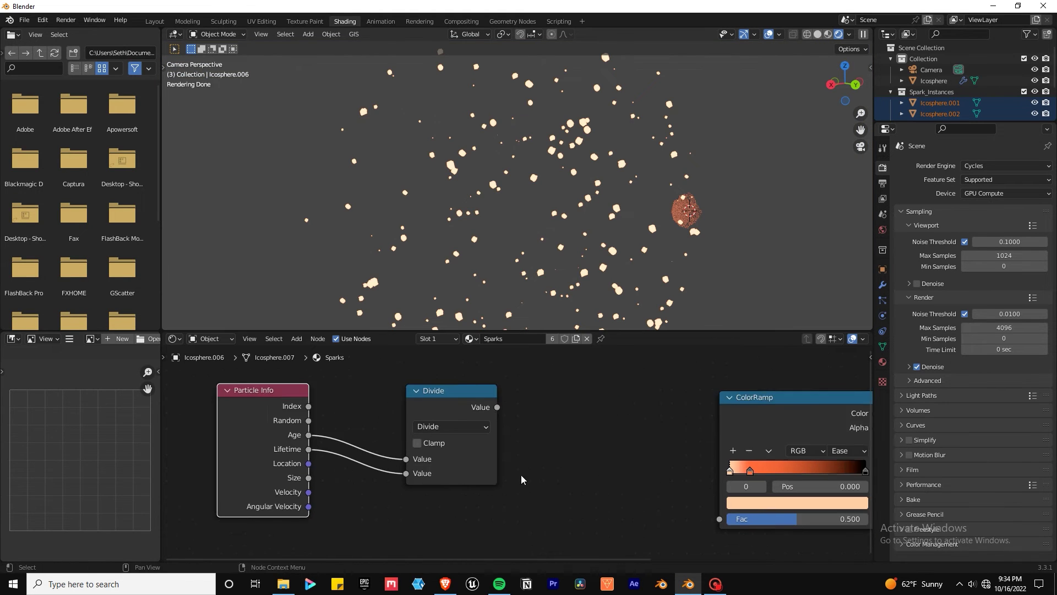
left_click_drag(394, 412, 616, 523)
middle_click_drag(616, 524, 443, 510)
left_click_drag(474, 469, 470, 468)
Enable render denoising, turn off the noise threshold, and turn on motion blur.
left_click(916, 367)
left_click(965, 313)
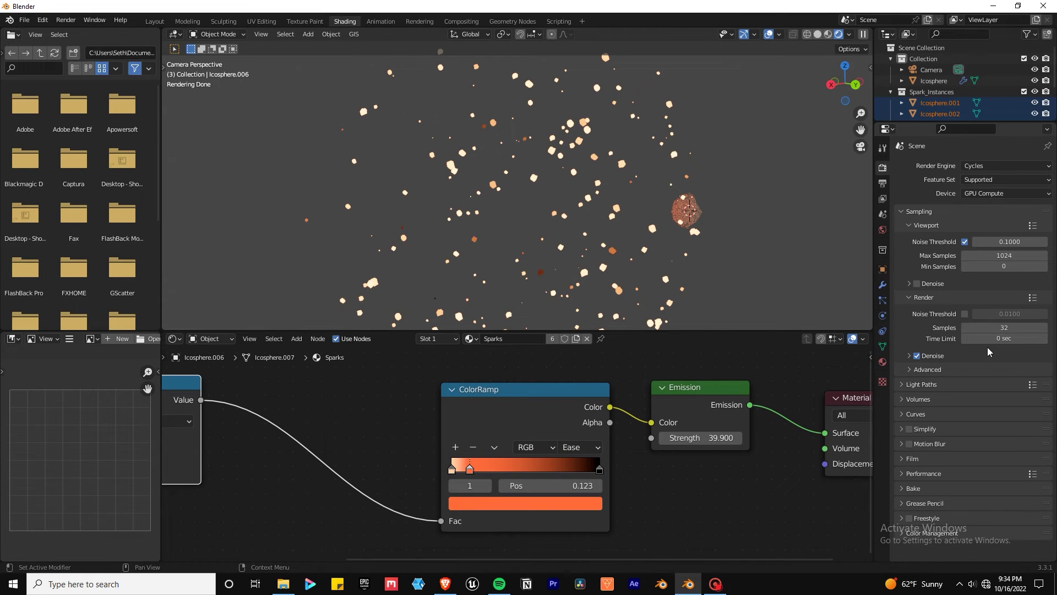
left_click(909, 444)
left_click(930, 443)
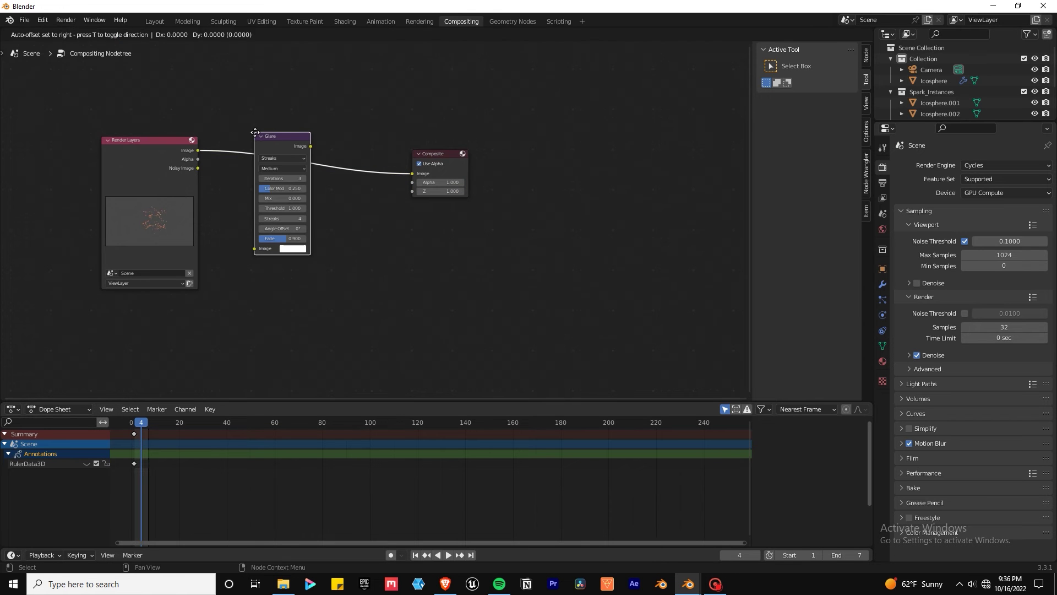
Insert a Glare node between Render Layers and Composite and set its type to Fog Glow.
left_click(255, 133)
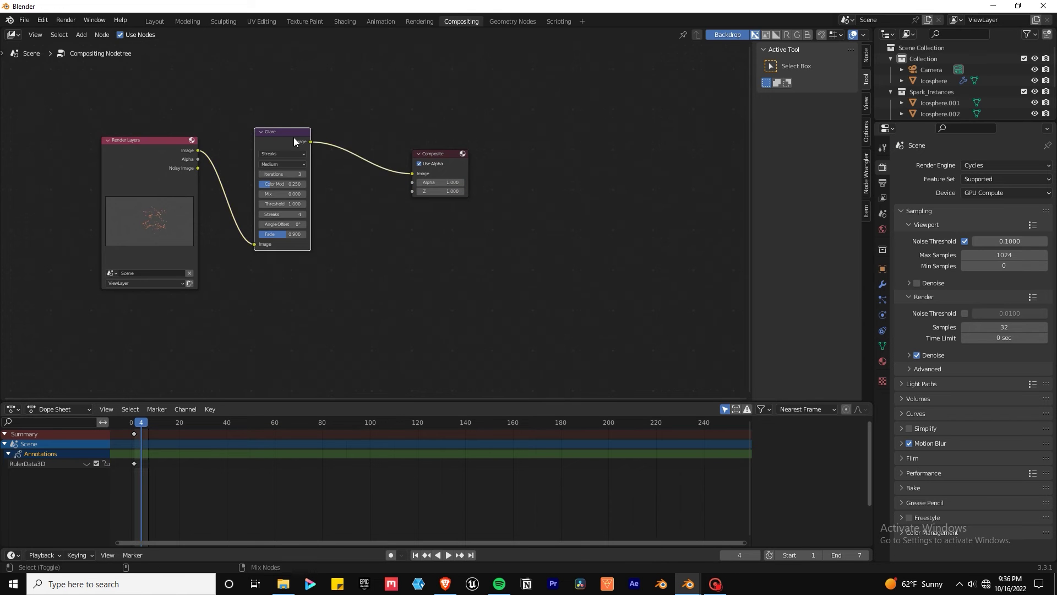
left_click(293, 137, "ctrl+shift")
scroll(293, 138, "up", 3)
left_click(336, 178)
left_click(347, 221)
scroll(456, 245, "down", 3)
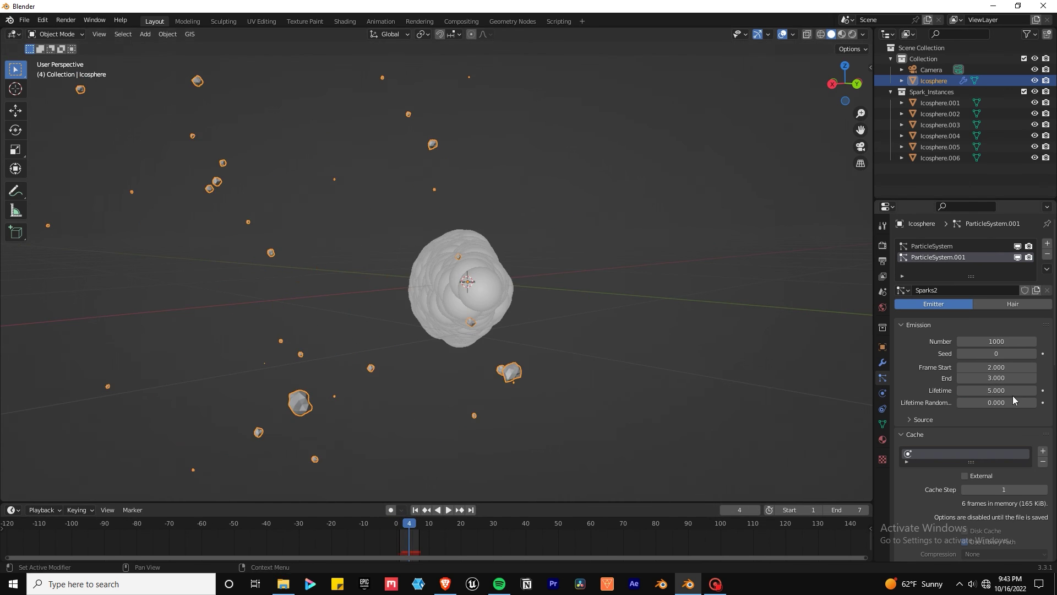
Render the second particle system as the Spark_Instances collection.
left_click(985, 362)
left_click(973, 435)
scroll(990, 391, "up", 3)
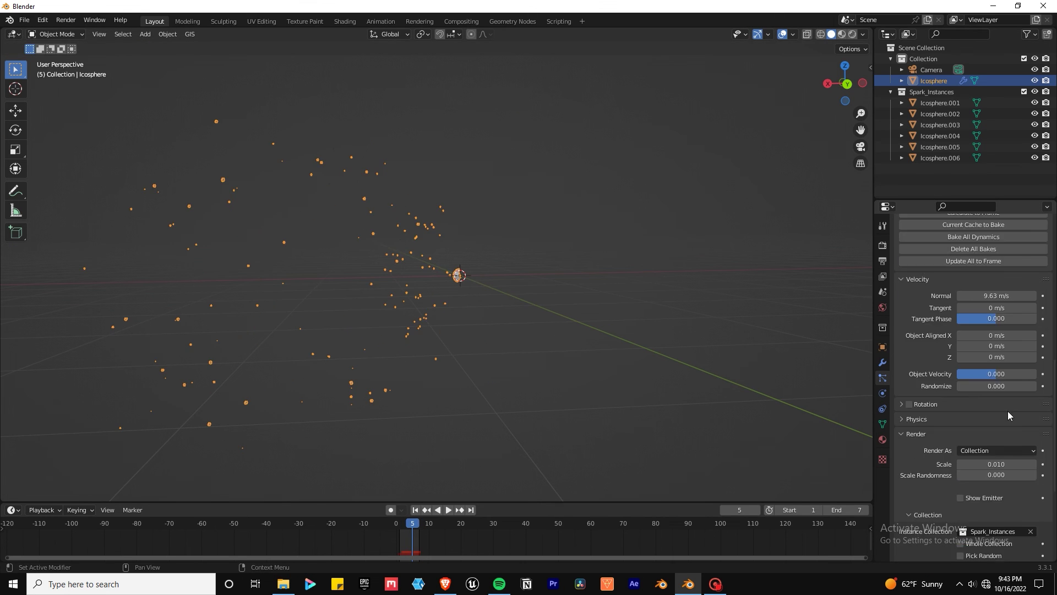